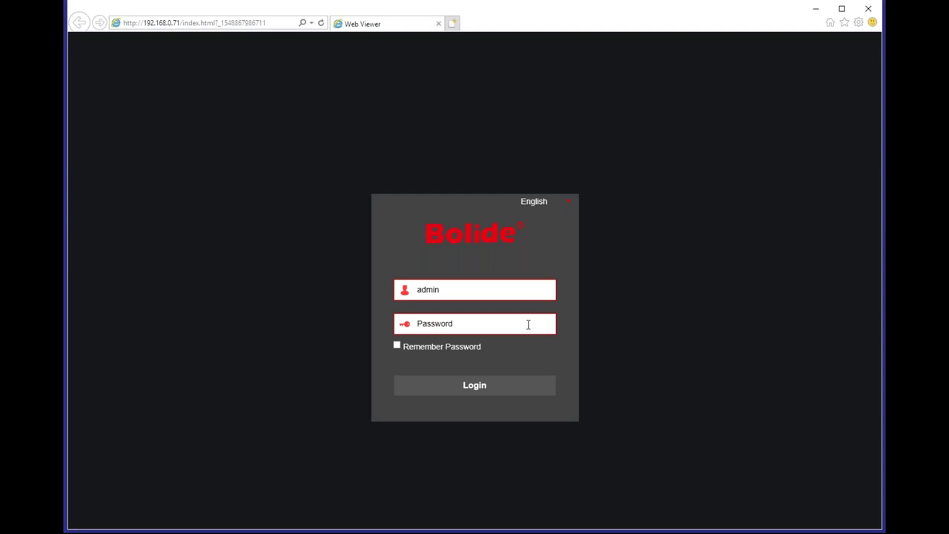
pyautogui.click(528, 324)
# Step: Enter the admin password, fixing a mistyped character, and log in to the live main-stream video
pyautogui.write('••••••')
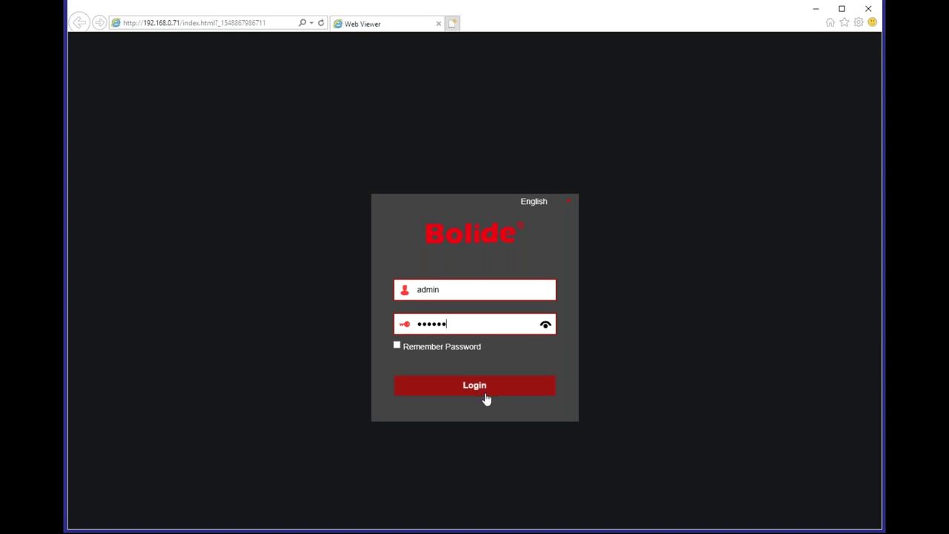
pyautogui.press('BackSpace')
pyautogui.press('BackSpace')
pyautogui.press('BackSpace')
pyautogui.press('BackSpace')
pyautogui.press('BackSpace')
pyautogui.press('BackSpace')
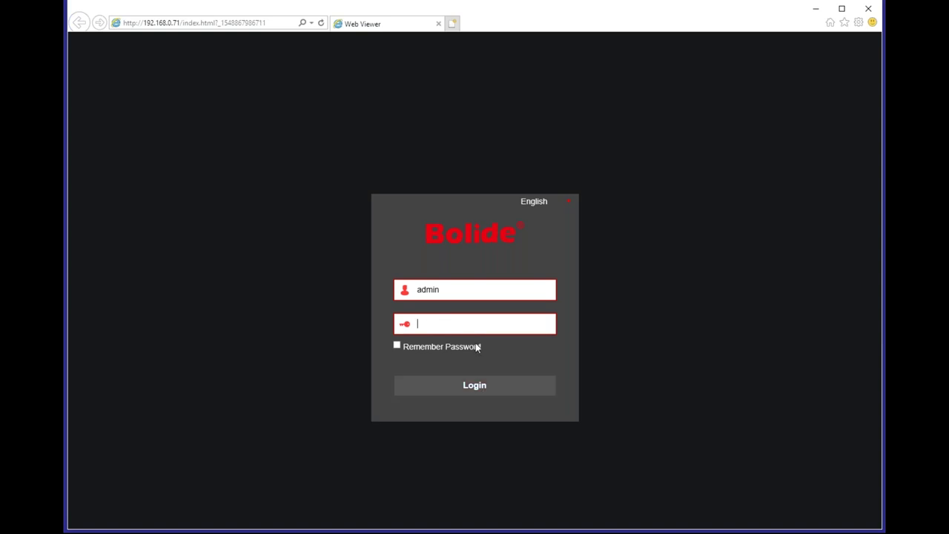
pyautogui.write('•••••')
pyautogui.click(491, 383)
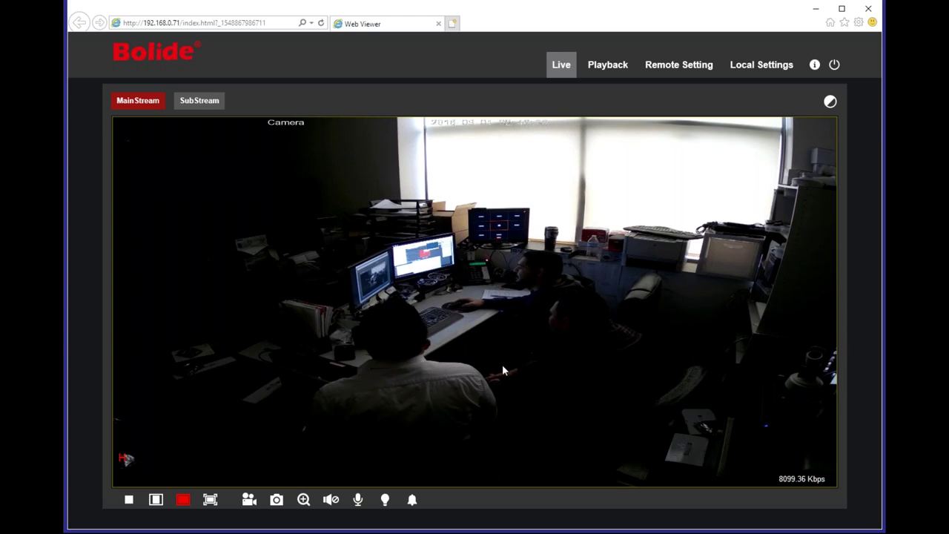
# Step: Show Remote Setting's Display Live options: name Camera, 60Hz flicker control, name and time shown
pyautogui.click(678, 65)
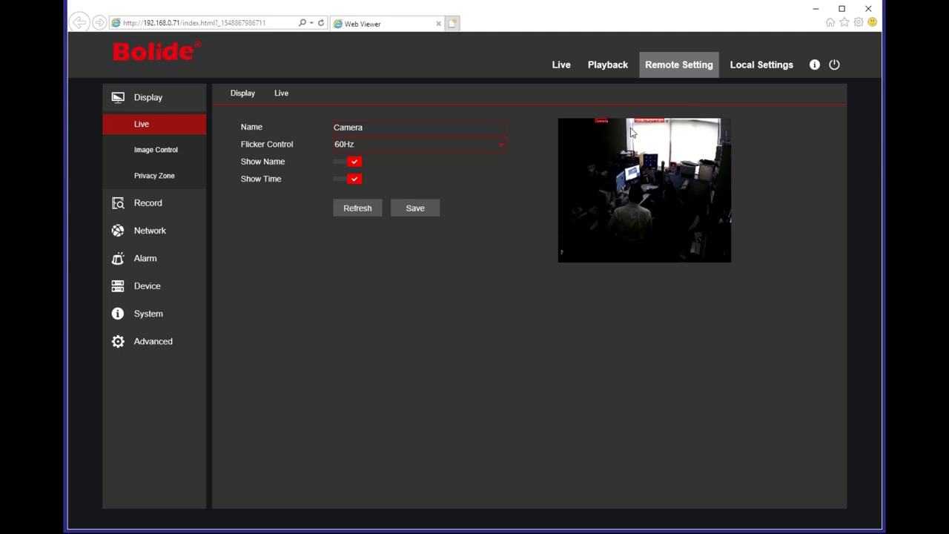
# Step: Switch to Display's Image Control page for IR-CUT mode, WDR and white balance settings
pyautogui.click(182, 158)
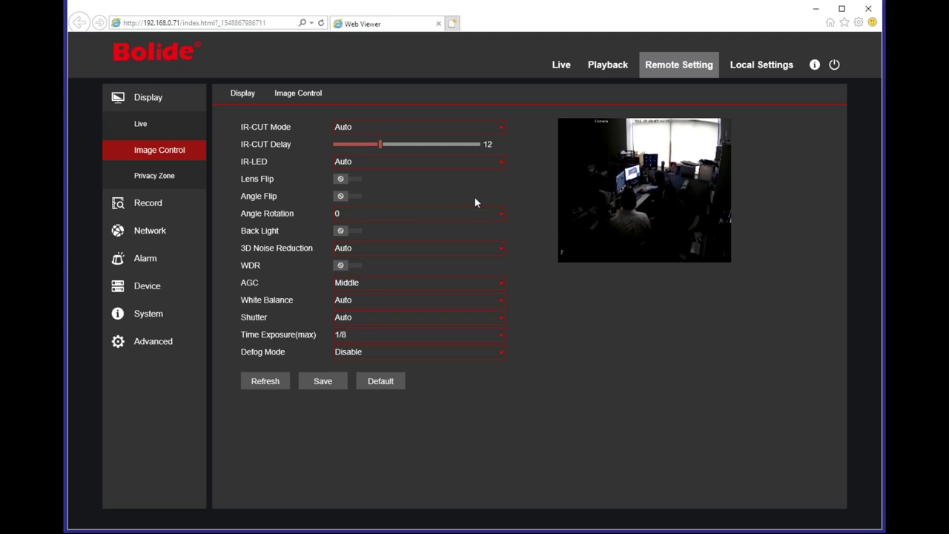
pyautogui.click(492, 129)
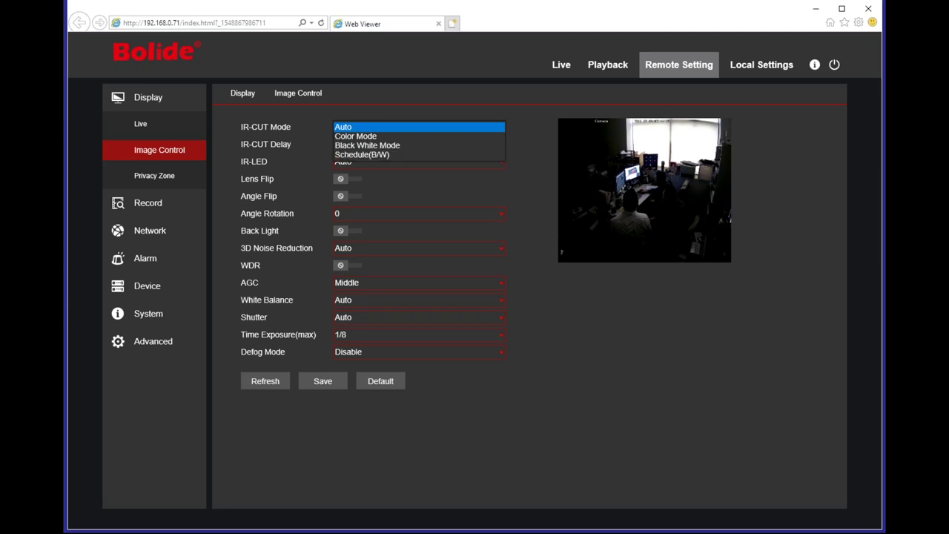
pyautogui.click(525, 175)
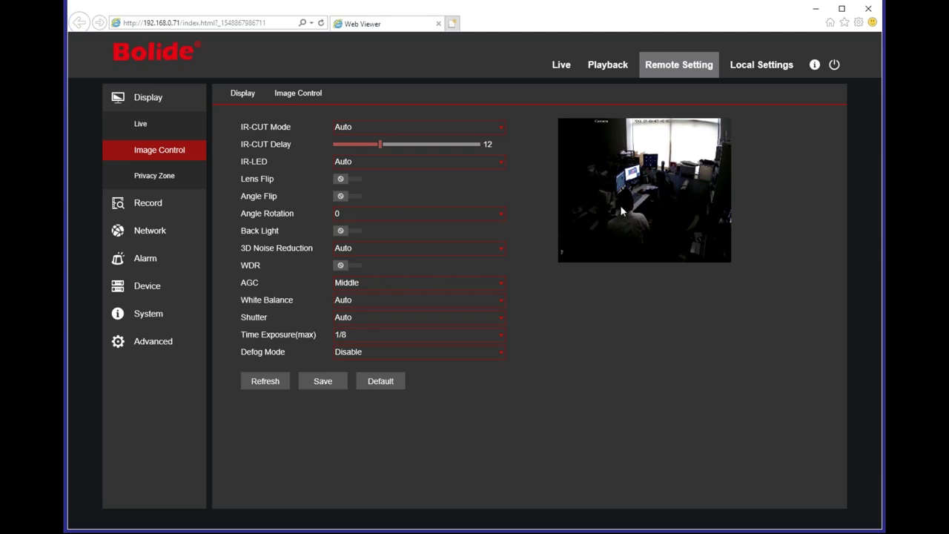
# Step: On the Privacy Zone page, toggle masking on and back off so it stays disabled
pyautogui.click(162, 180)
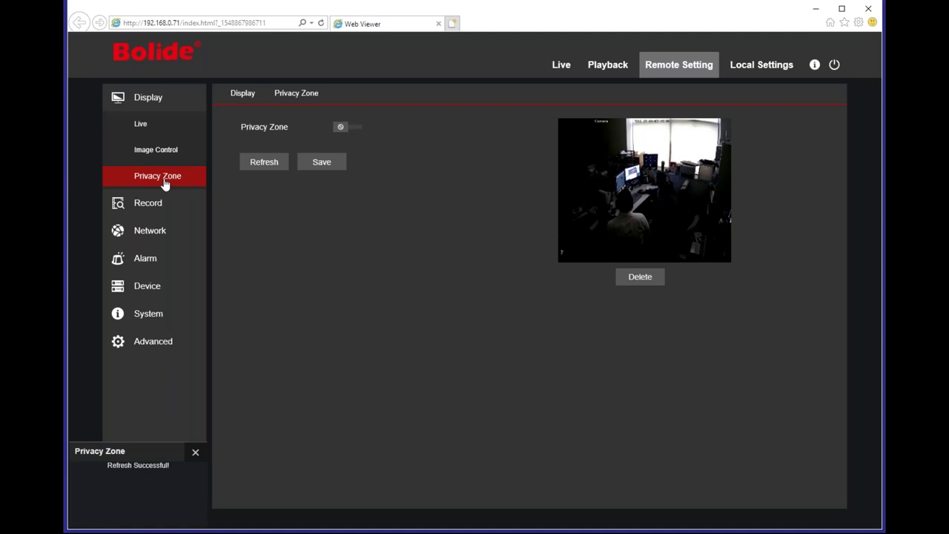
pyautogui.click(355, 127)
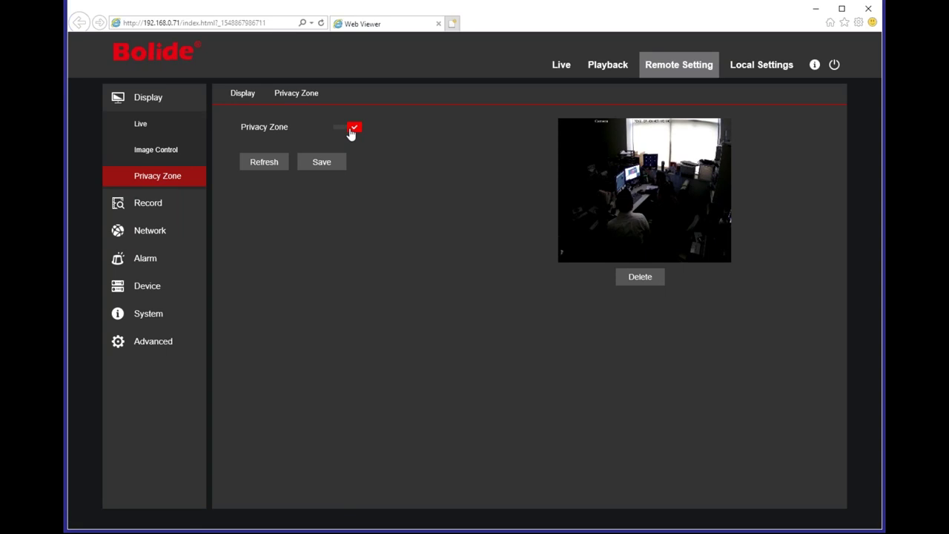
pyautogui.click(353, 128)
# Step: Show Record's Rec Parameters: MainStream mode, Record and PreRecord on, Netbreak off
pyautogui.click(148, 203)
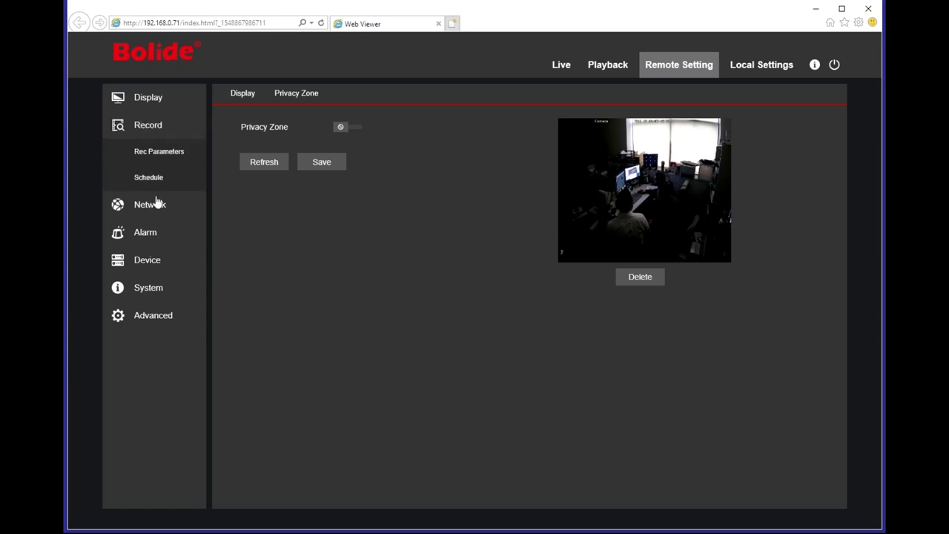
pyautogui.click(178, 158)
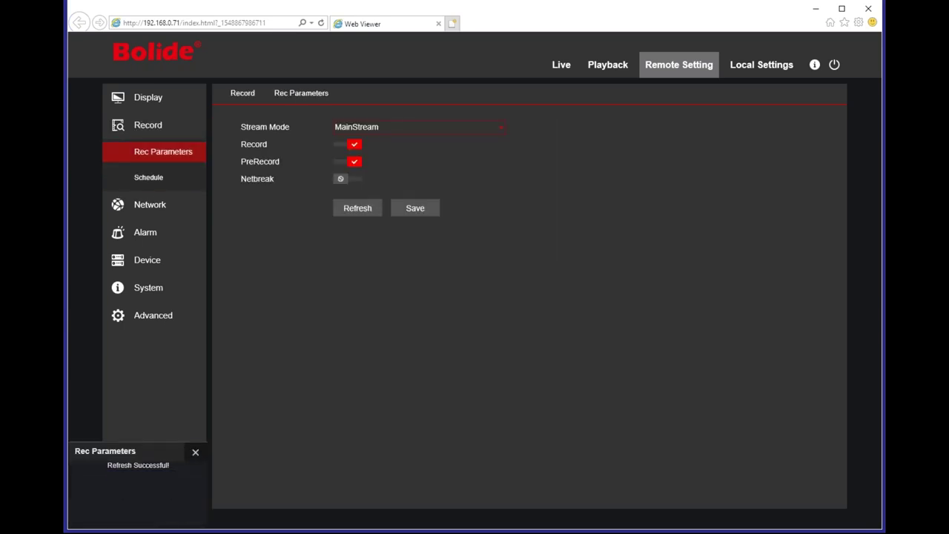
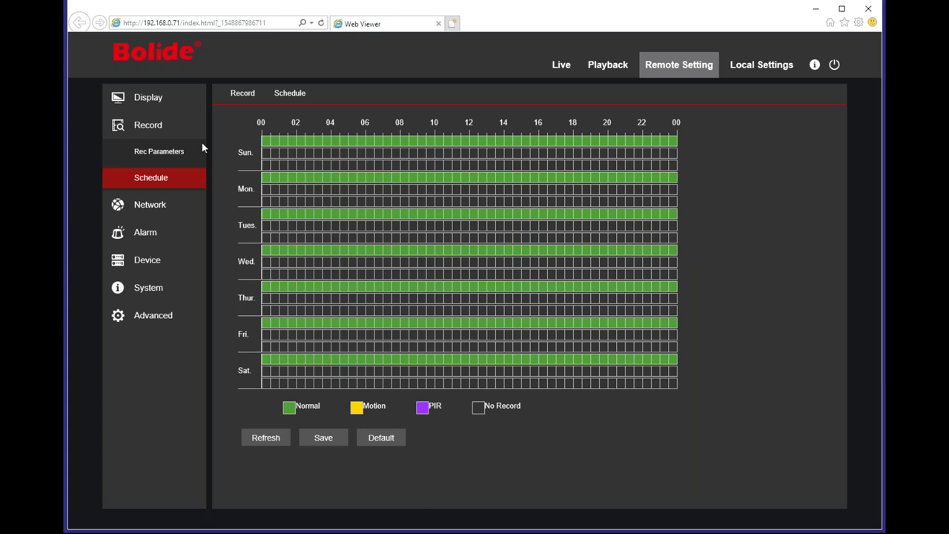
# Step: Show the Network page with DHCP, client port 9988 and HTTP port 80
pyautogui.click(166, 209)
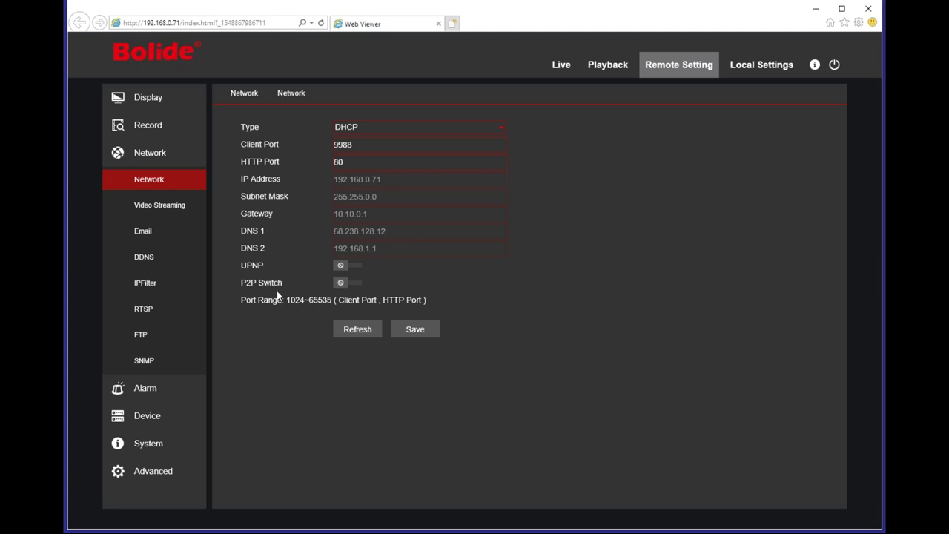
# Step: Show the main stream settings: 2592x1944, 15 FPS, H.265, 8192 Kbps
pyautogui.click(186, 208)
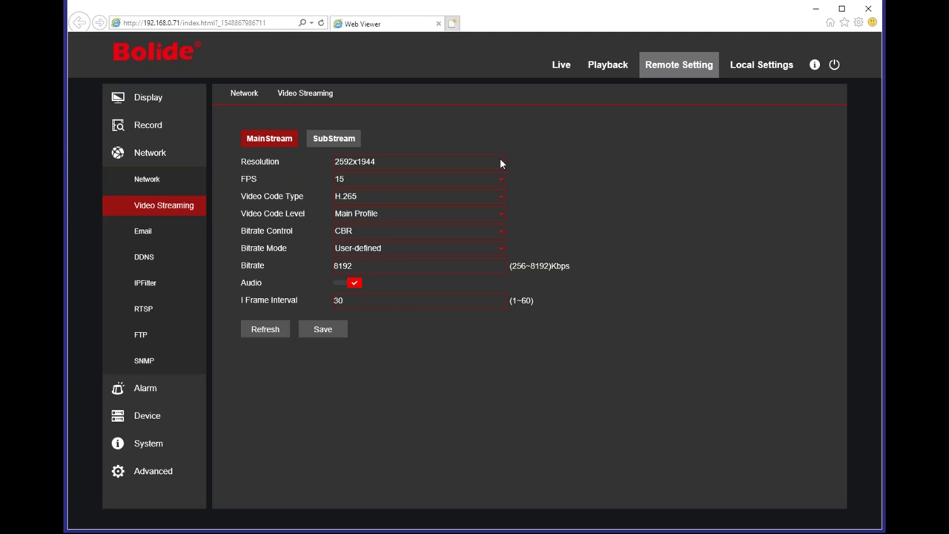
# Step: Try the H.264 and MJPEG encodings, then confirm H.265 for the main stream
pyautogui.press('Down')
pyautogui.click(497, 200)
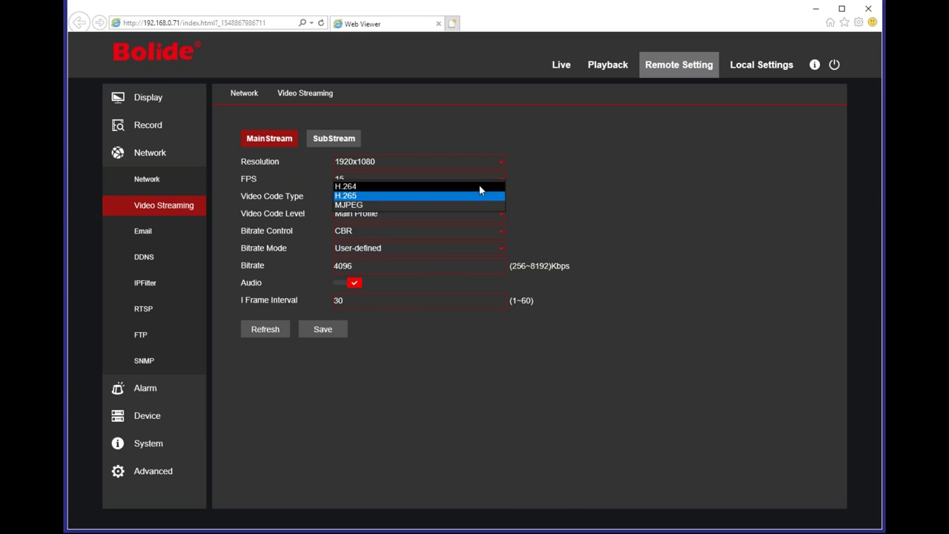
pyautogui.press('Up')
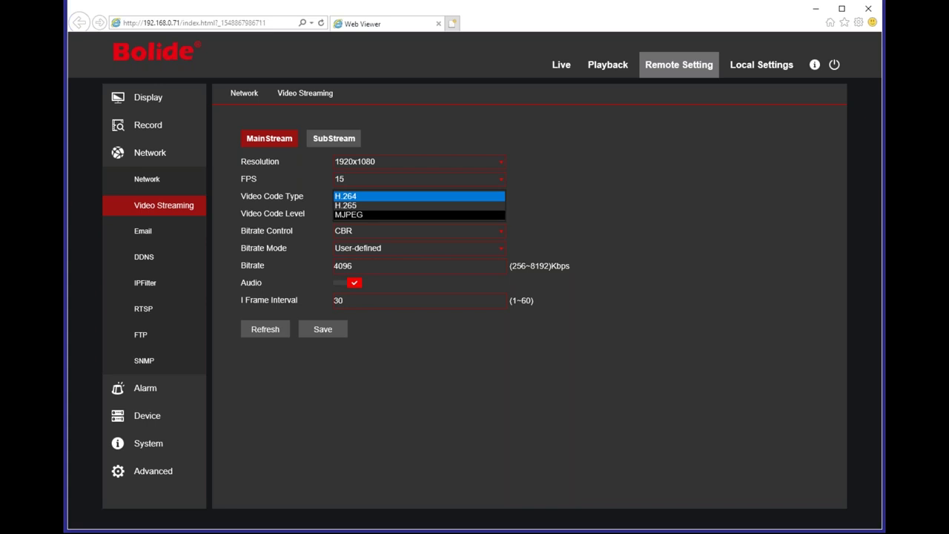
pyautogui.press('Down')
pyautogui.press('Down')
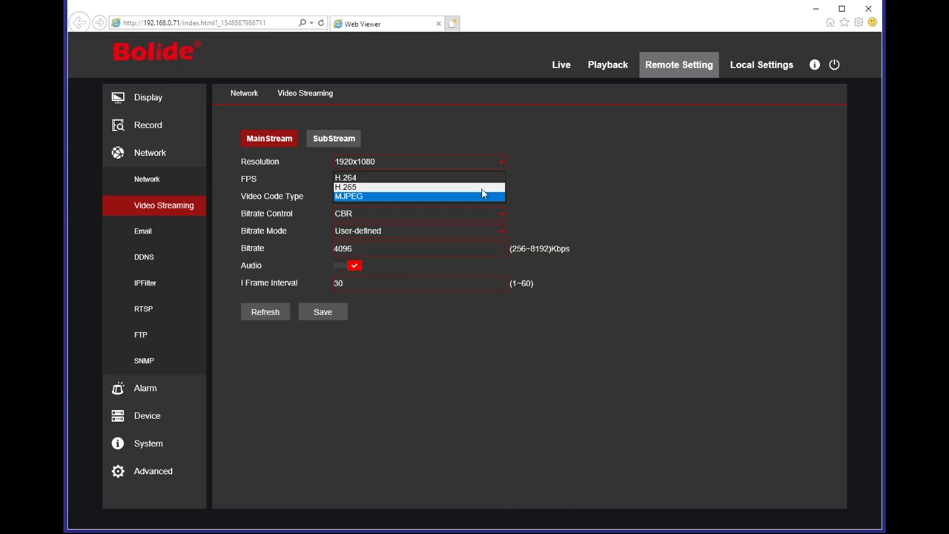
pyautogui.press('Up')
pyautogui.press('Return')
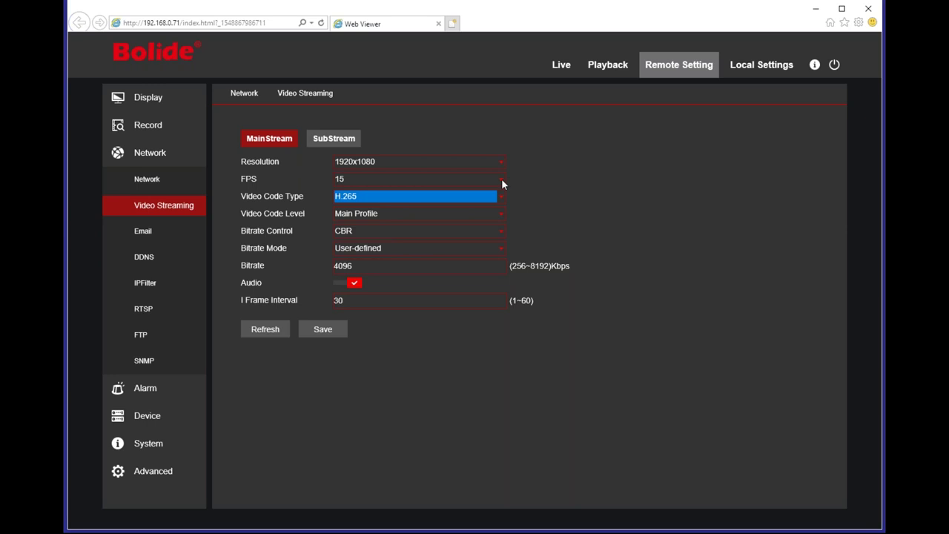
# Step: Return the main stream resolution to 2592x1944 and view the Email settings
pyautogui.hotkey('shift', 'Tab')
pyautogui.hotkey('shift', 'Tab')
pyautogui.press('Down')
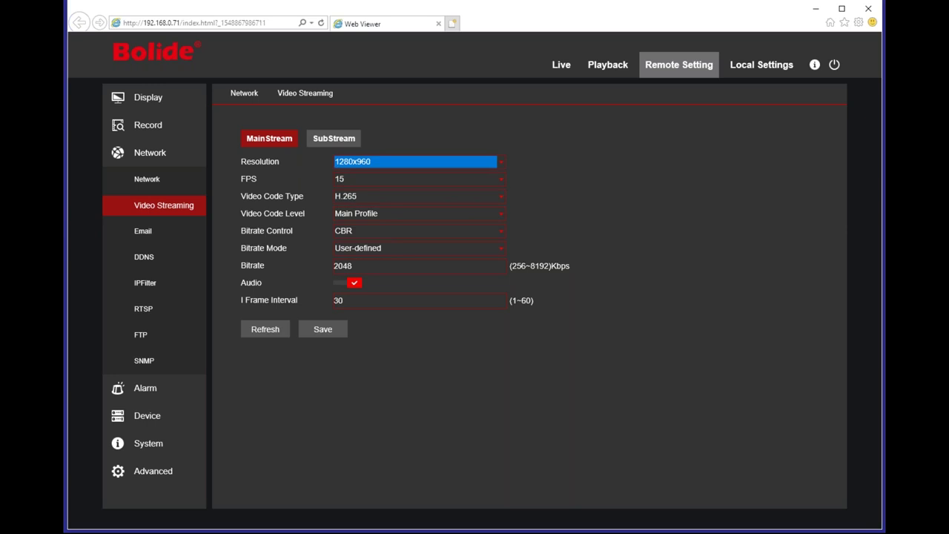
pyautogui.press('Up')
pyautogui.press('Up')
pyautogui.click(178, 234)
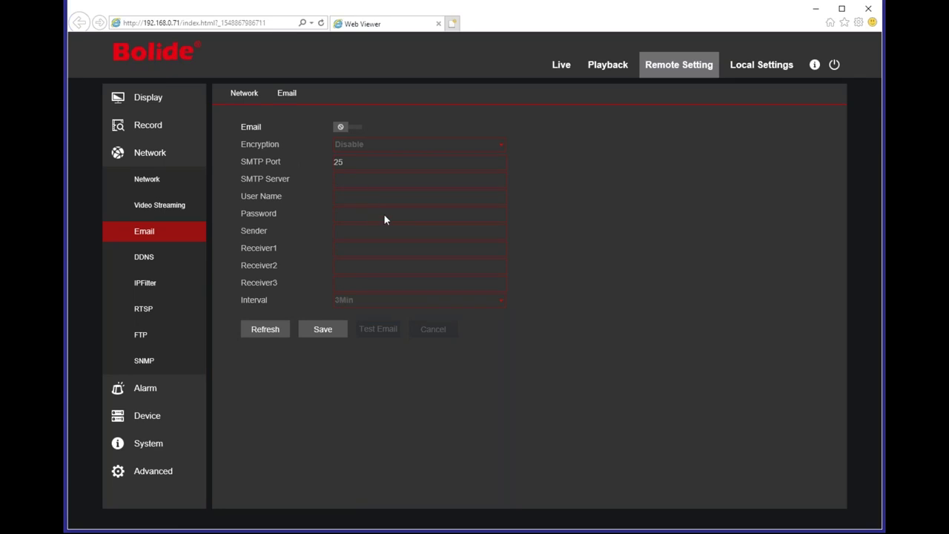
# Step: Review the DDNS, IP filter and RTSP (port 554) settings pages
pyautogui.click(196, 265)
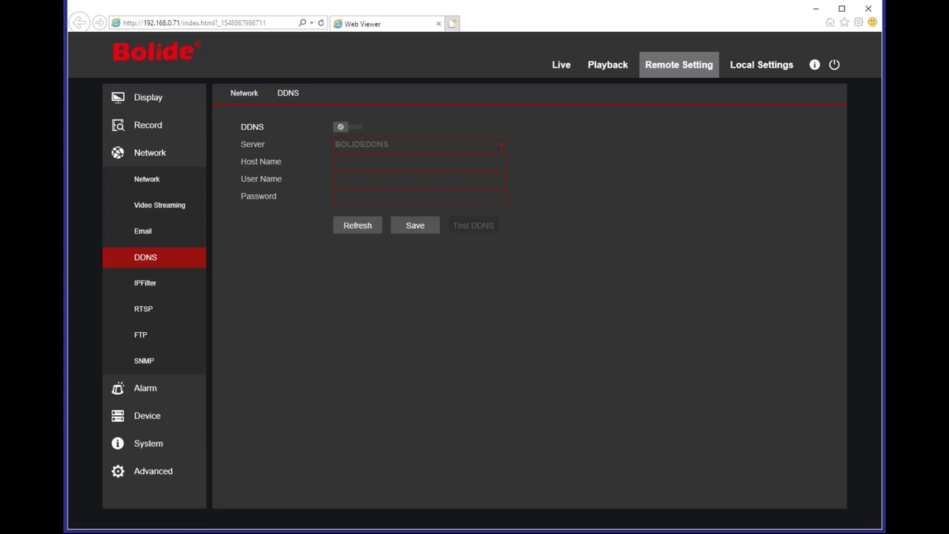
pyautogui.click(193, 285)
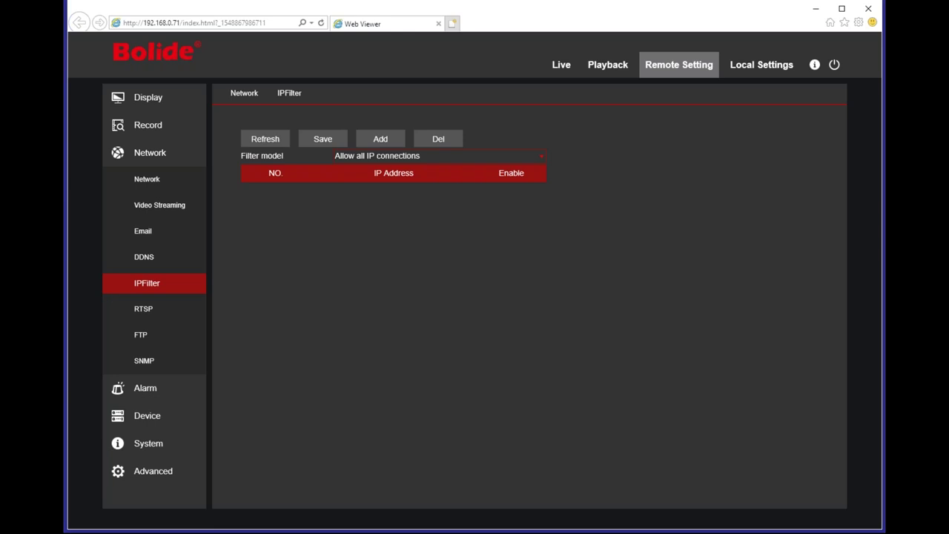
pyautogui.click(190, 317)
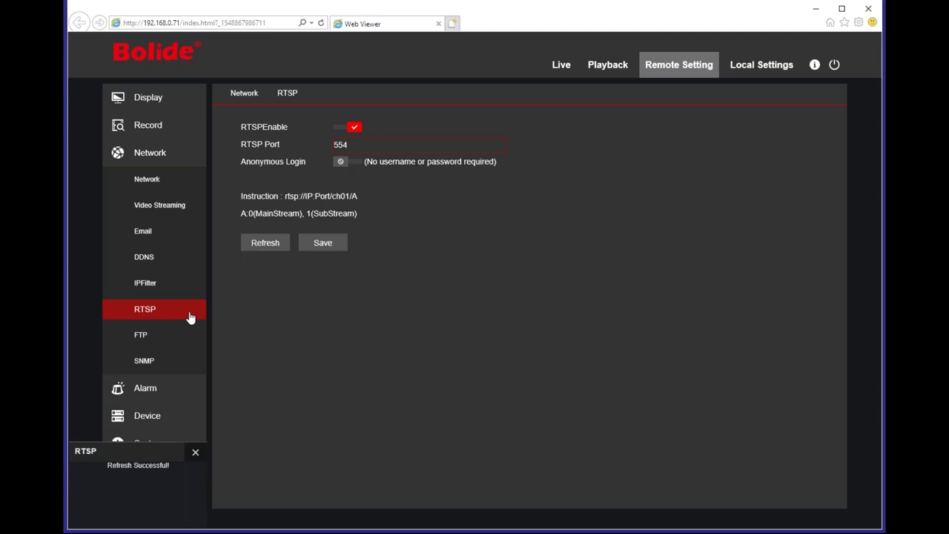
# Step: Review the FTP page, then SNMP showing version OFF, port 161, trap port 162
pyautogui.click(195, 339)
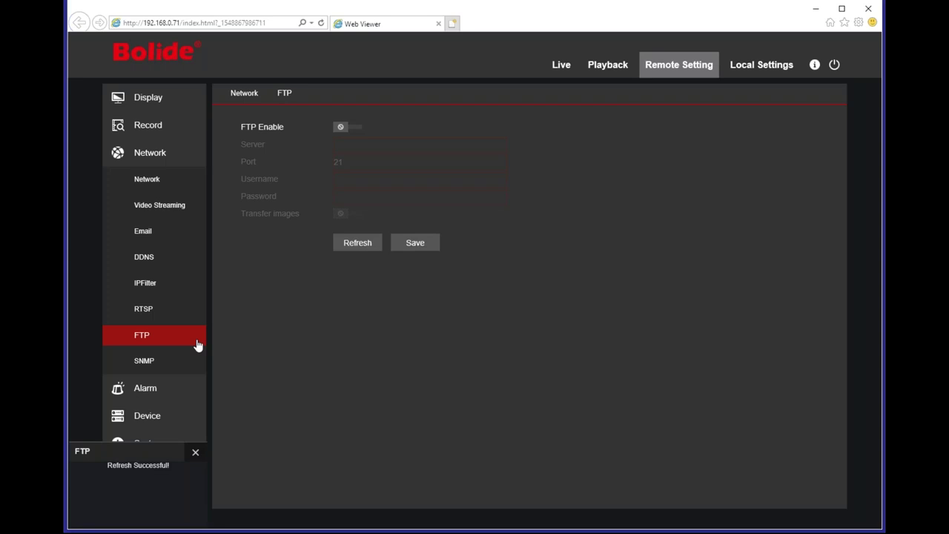
pyautogui.click(195, 364)
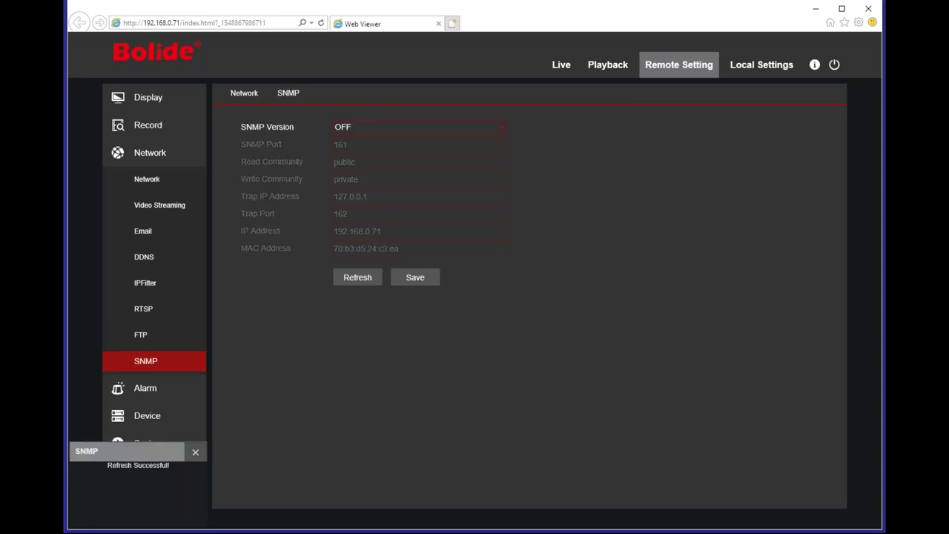
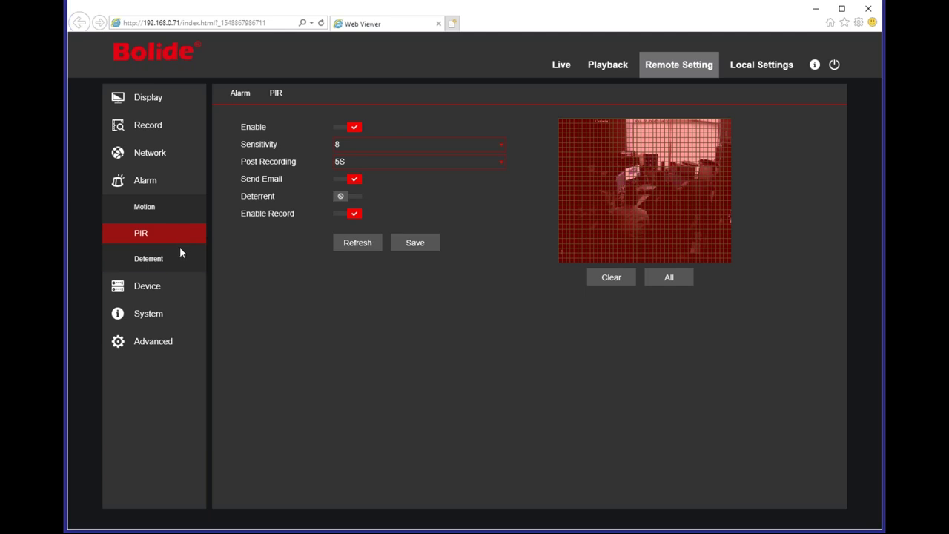
# Step: Open the Deterrent alarm settings and review its weekly schedule
pyautogui.click(159, 260)
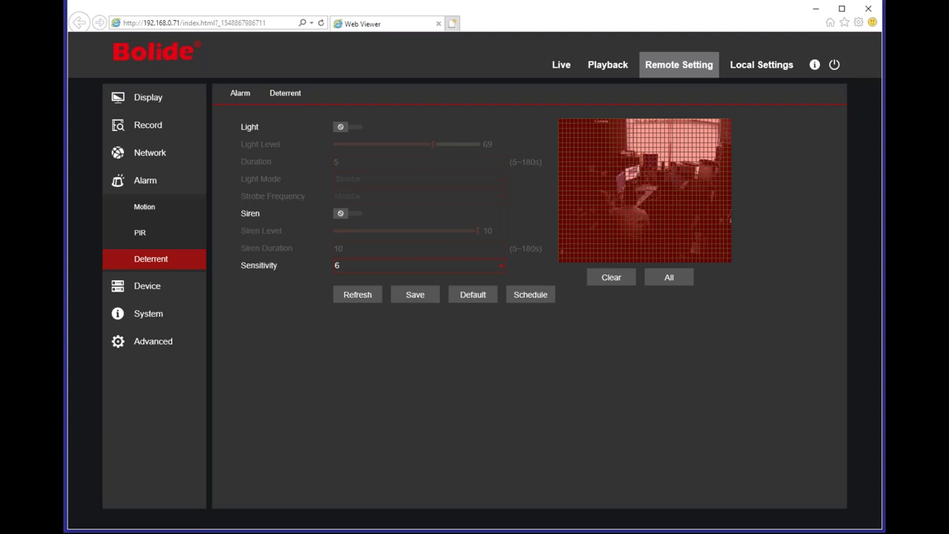
pyautogui.click(547, 298)
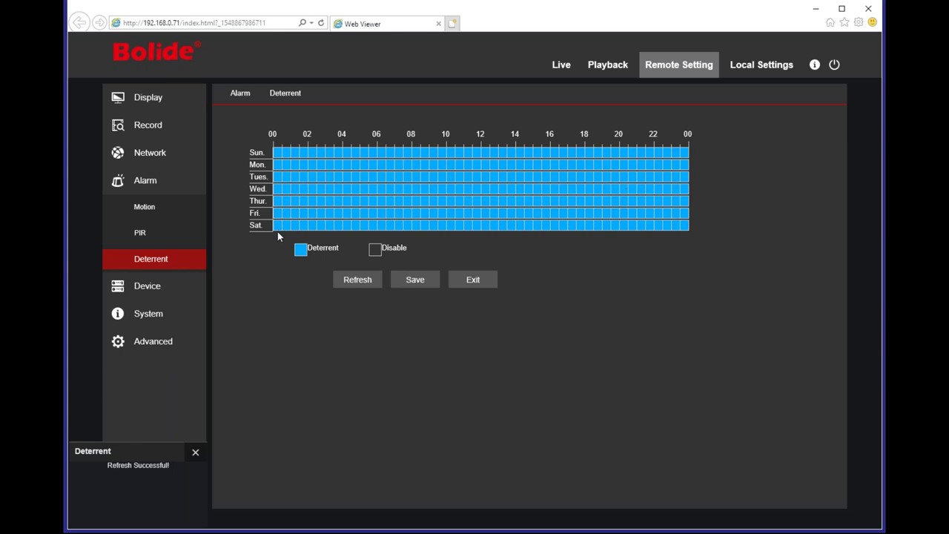
pyautogui.click(473, 281)
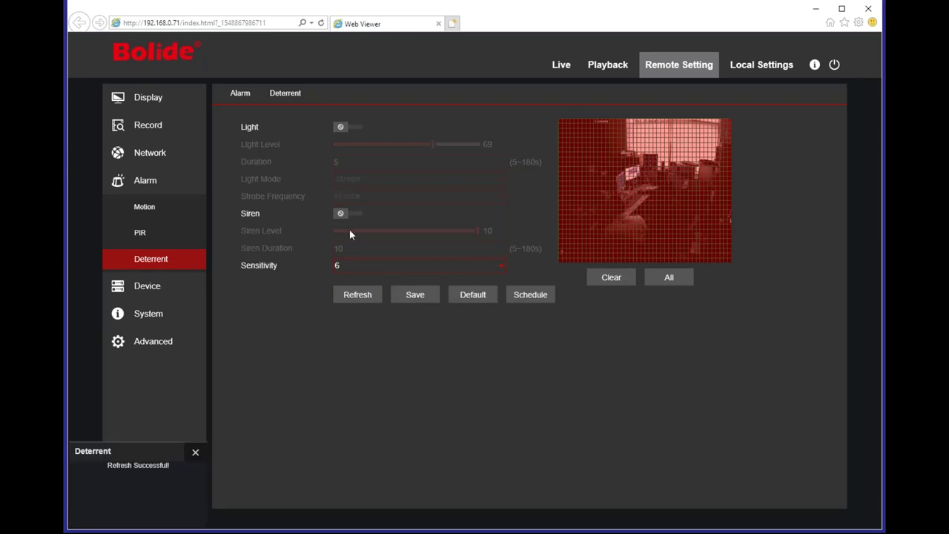
# Step: Switch the deterrent light on in Warning Light mode, then go to the PIR alarm page
pyautogui.click(341, 128)
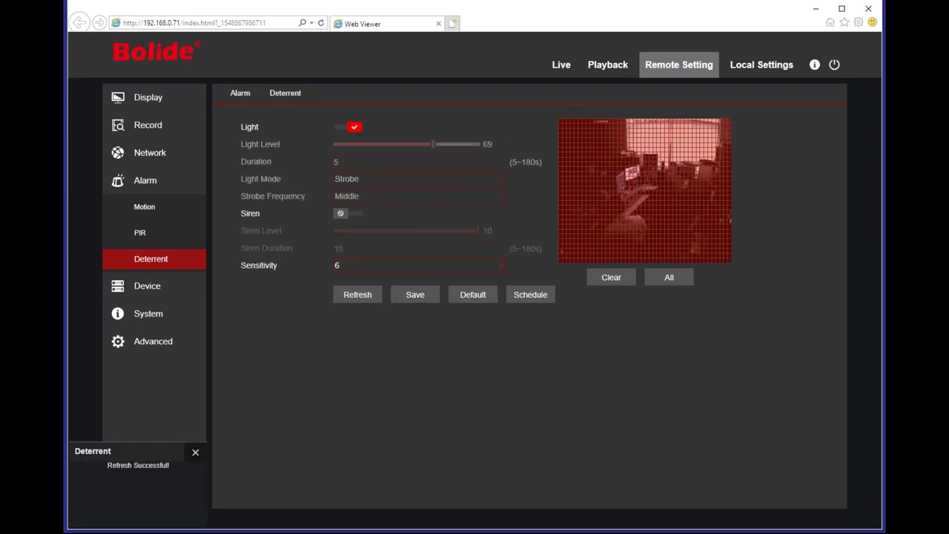
pyautogui.click(495, 186)
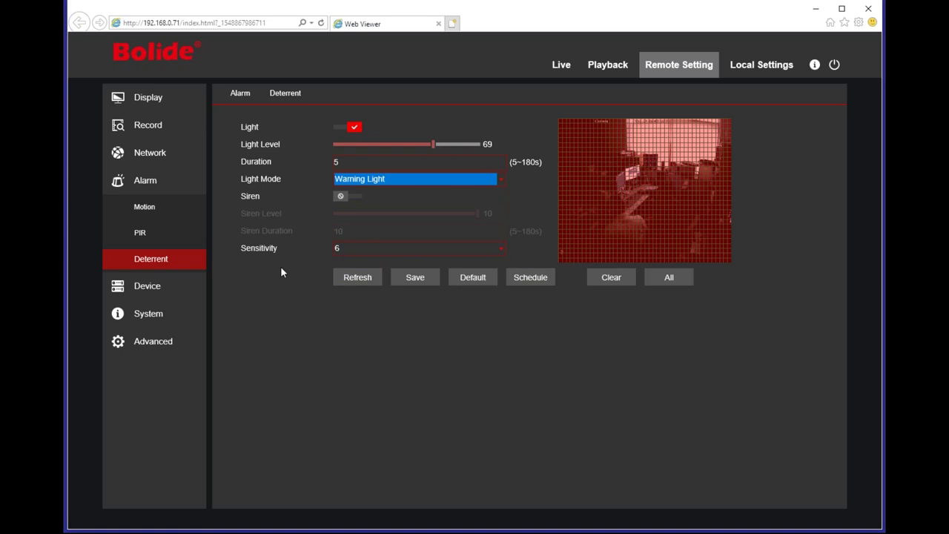
pyautogui.click(185, 235)
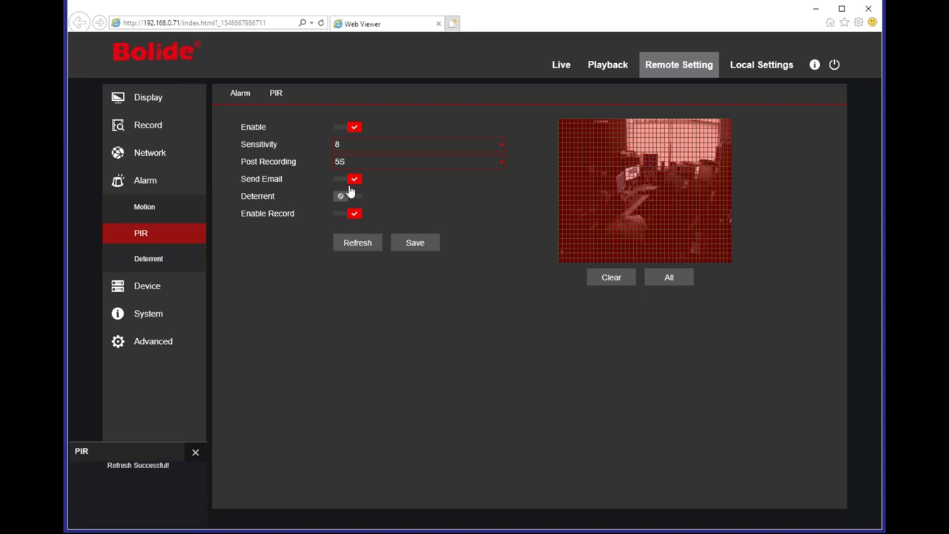
pyautogui.click(343, 196)
# Step: Review the Motion alarm settings, then show the Device HDD page reporting no disk found
pyautogui.click(344, 197)
pyautogui.click(183, 208)
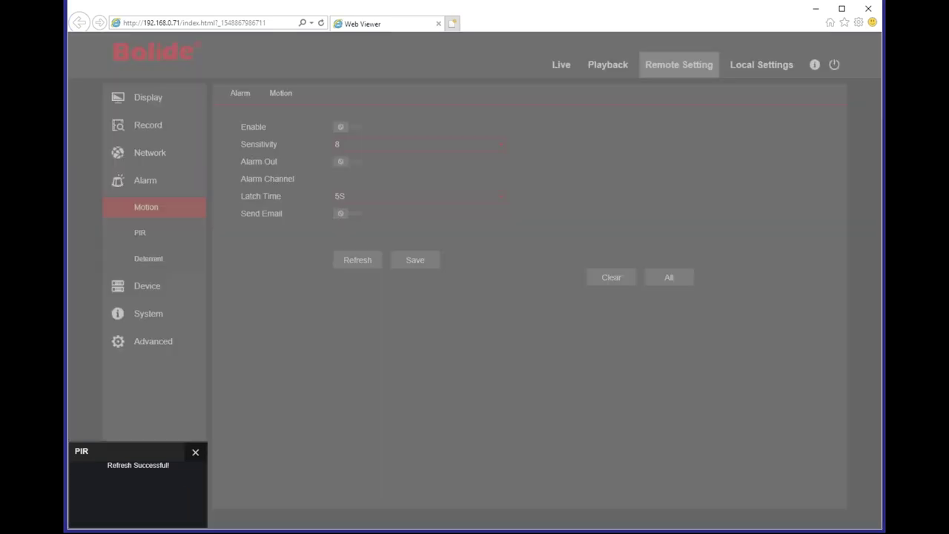
pyautogui.click(356, 196)
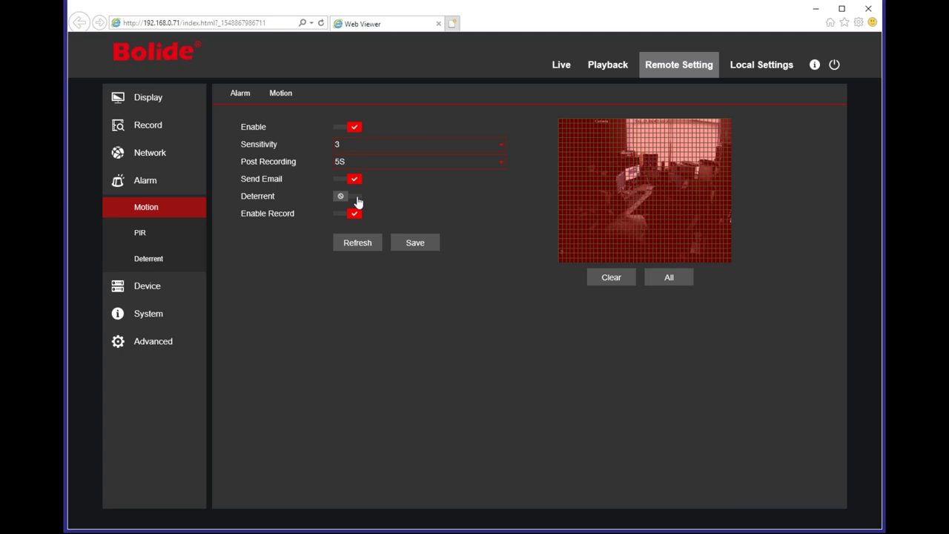
pyautogui.click(191, 283)
pyautogui.click(178, 238)
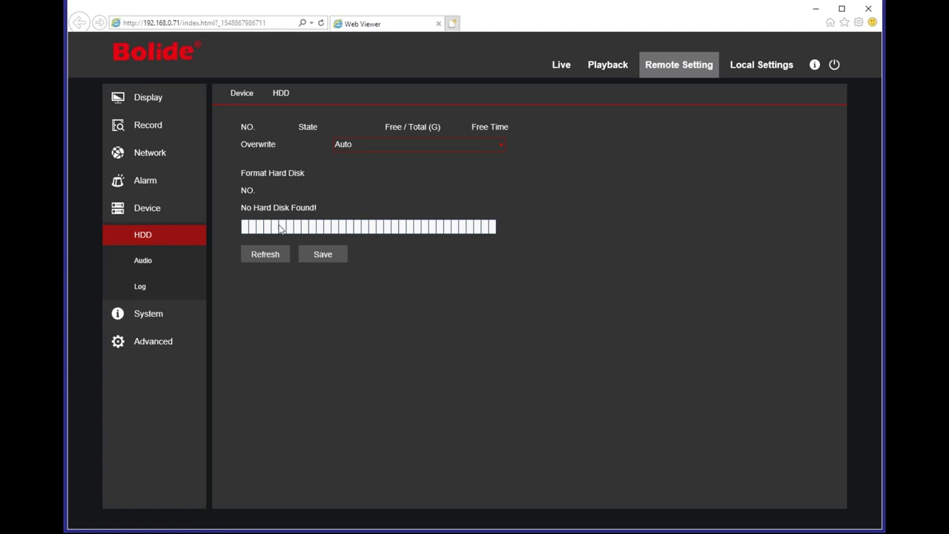
# Step: Keep disk overwrite at Auto, look through the Audio and Log pages, then open System General
pyautogui.click(503, 146)
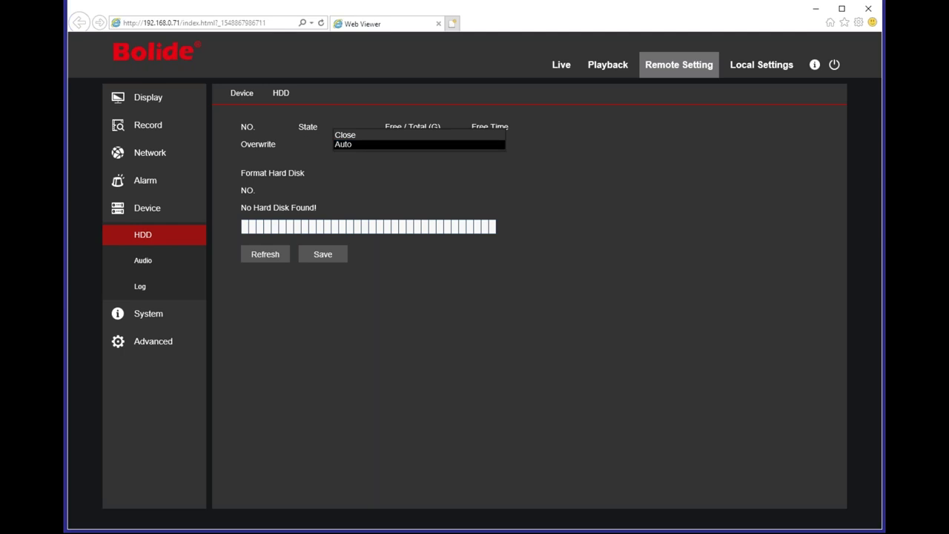
pyautogui.press('Return')
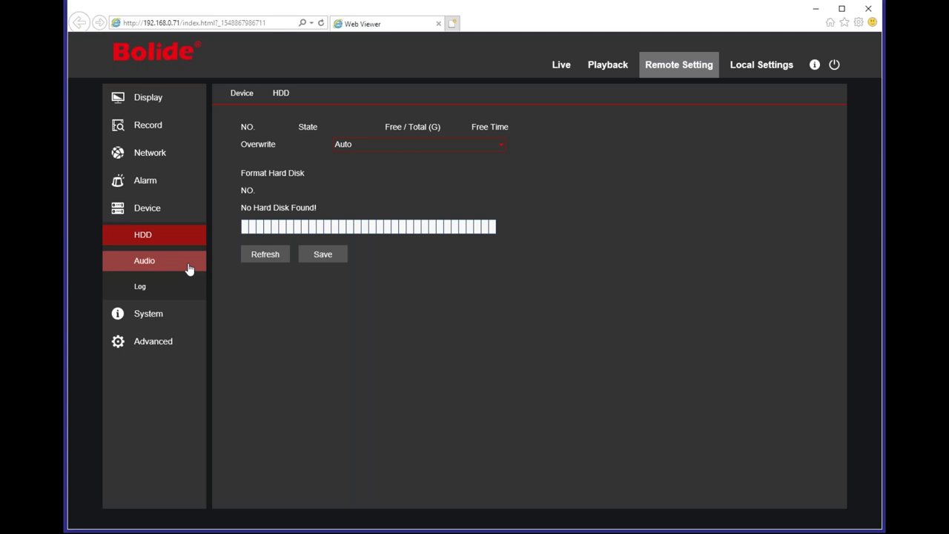
pyautogui.click(189, 268)
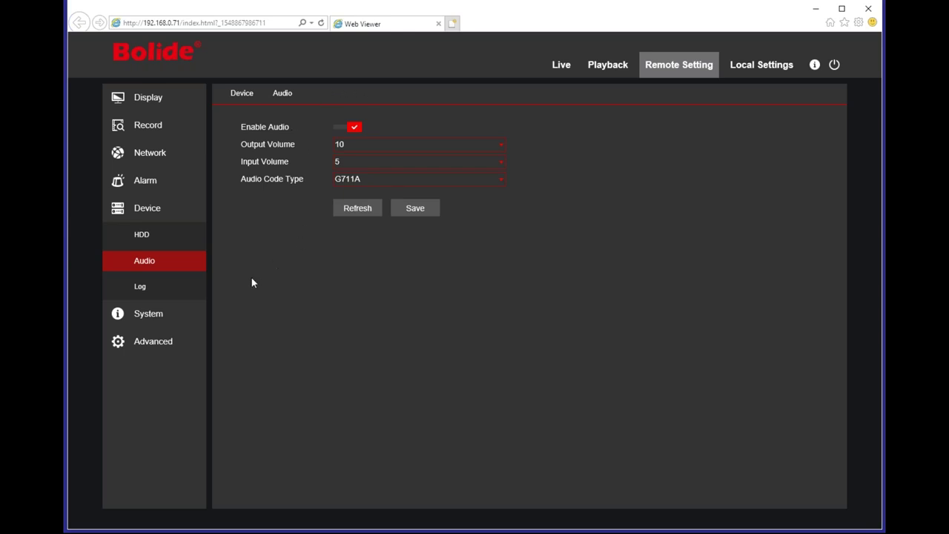
pyautogui.click(178, 287)
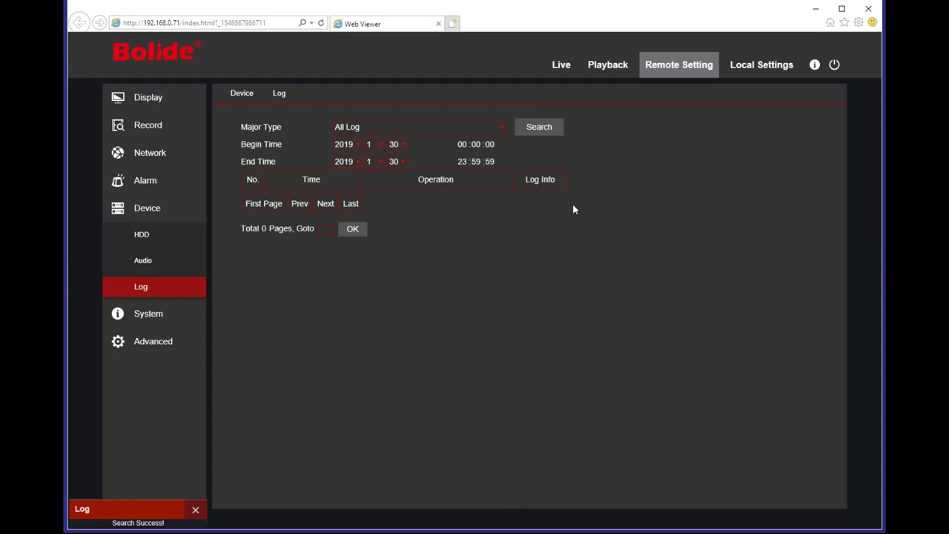
pyautogui.click(499, 127)
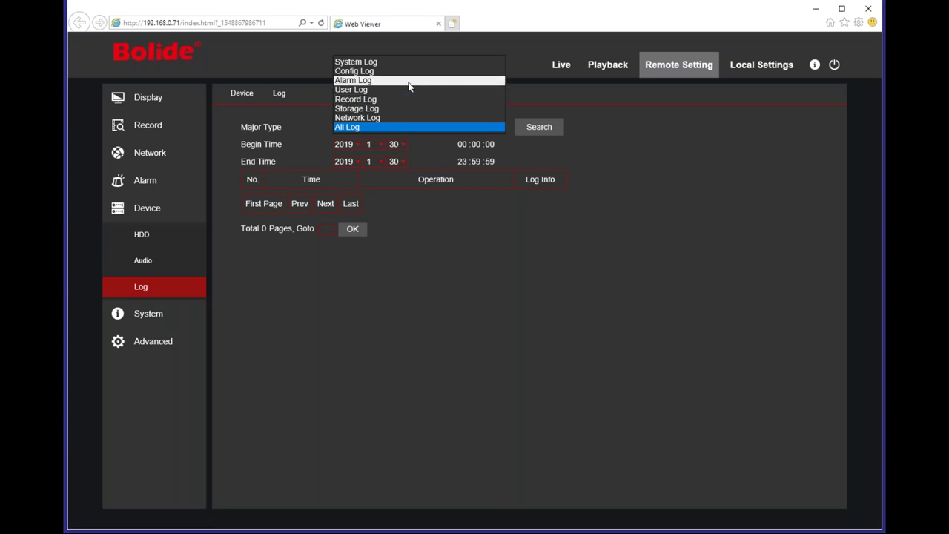
pyautogui.click(185, 314)
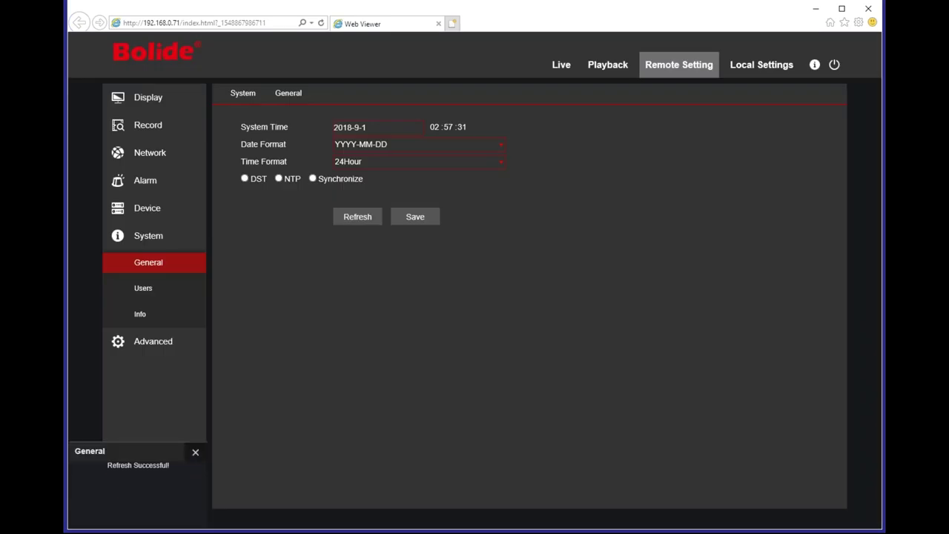
# Step: Browse the Users, Info, Firmware Update, Load Default and Maintain pages, then open Local Settings
pyautogui.click(191, 297)
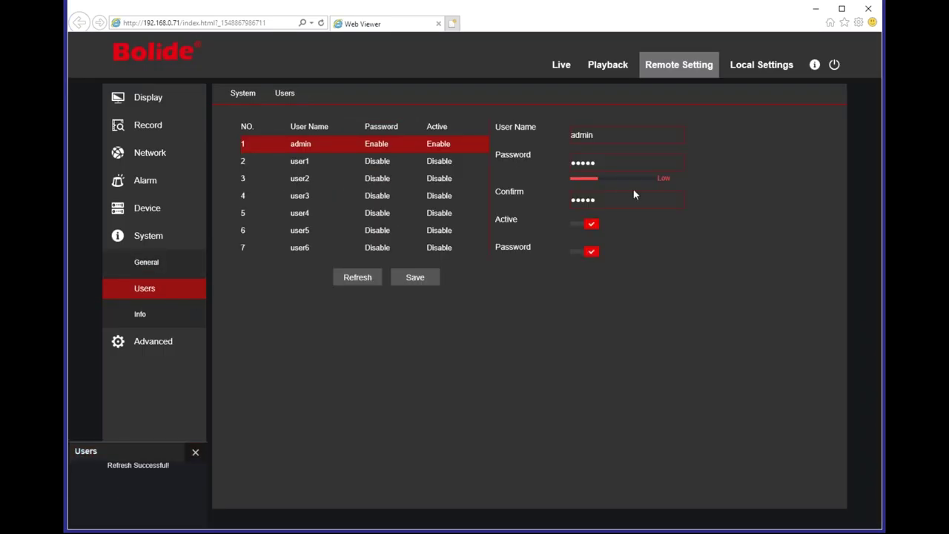
pyautogui.click(152, 317)
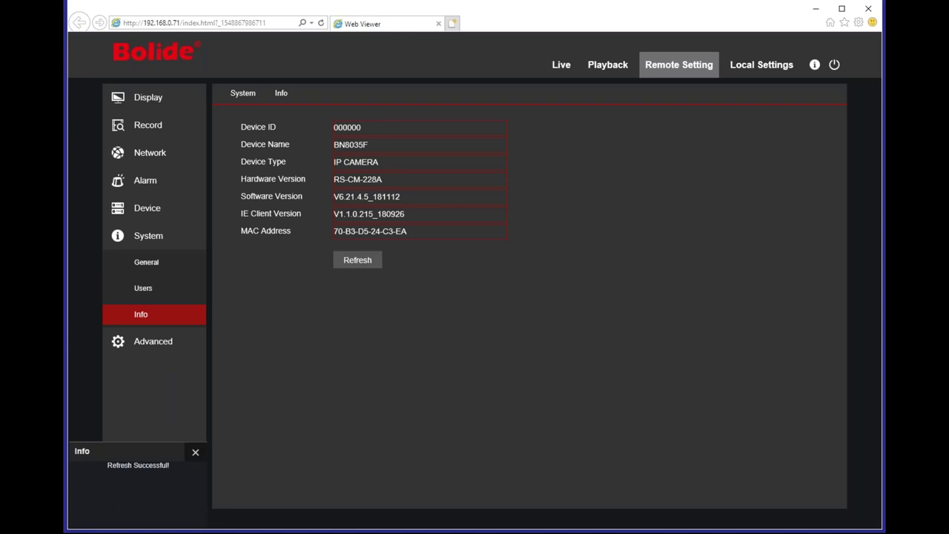
pyautogui.click(195, 341)
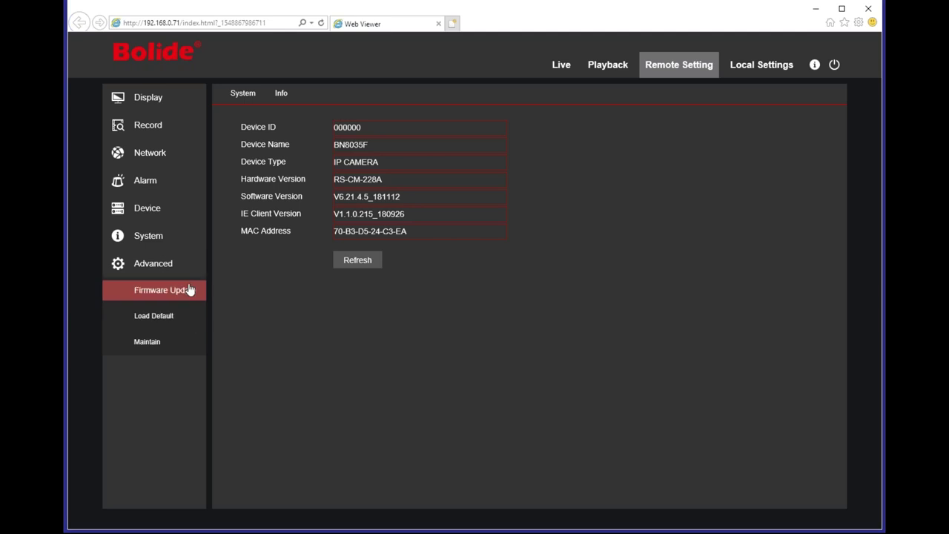
pyautogui.click(190, 290)
pyautogui.click(182, 325)
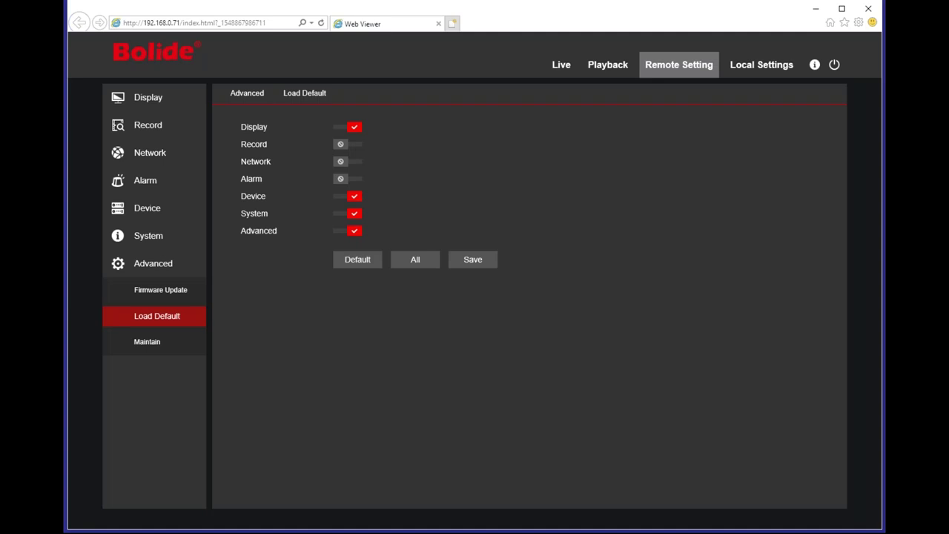
pyautogui.click(184, 338)
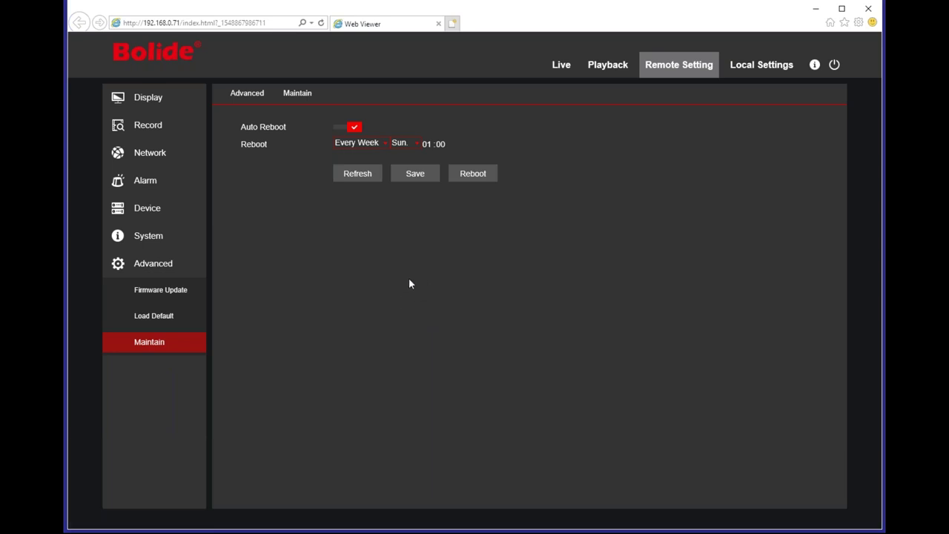
pyautogui.click(764, 73)
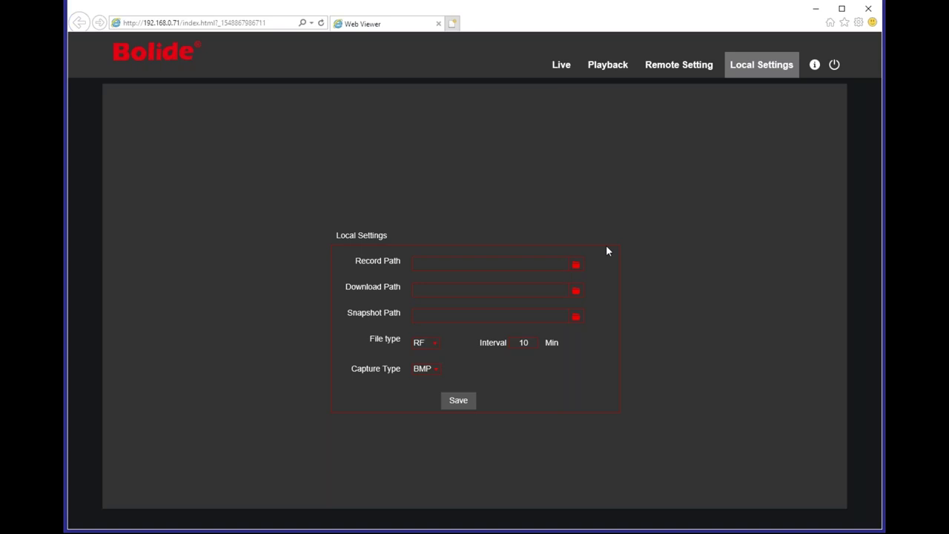
# Step: Check the RF/AVI/MP4 recording file type options, then open the Playback page
pyautogui.click(428, 342)
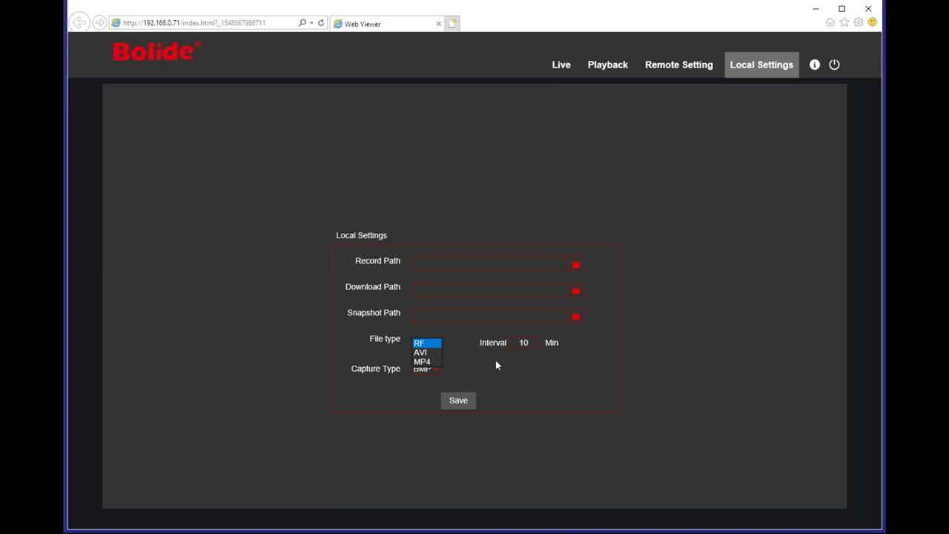
pyautogui.click(625, 67)
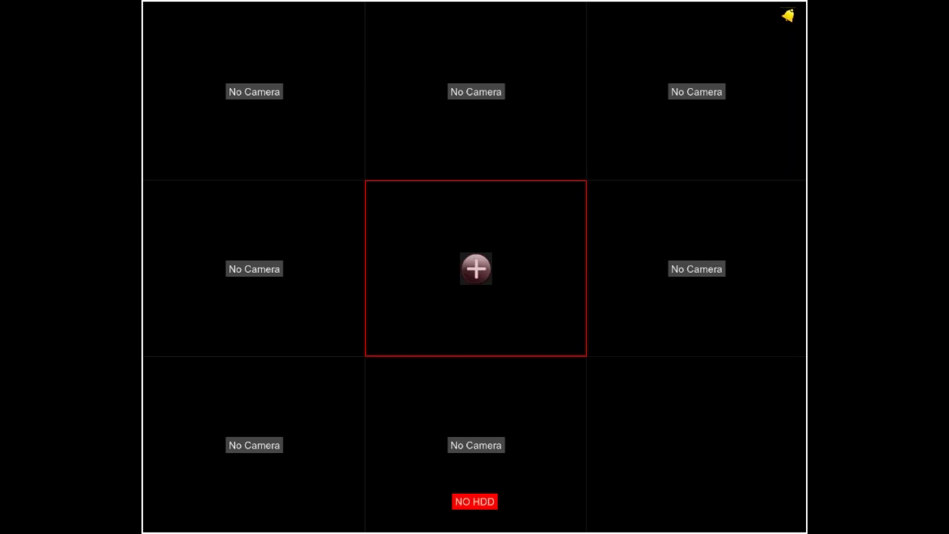
# Step: Open the NVR main menu from live view and go to its Network settings
pyautogui.click(358, 303)
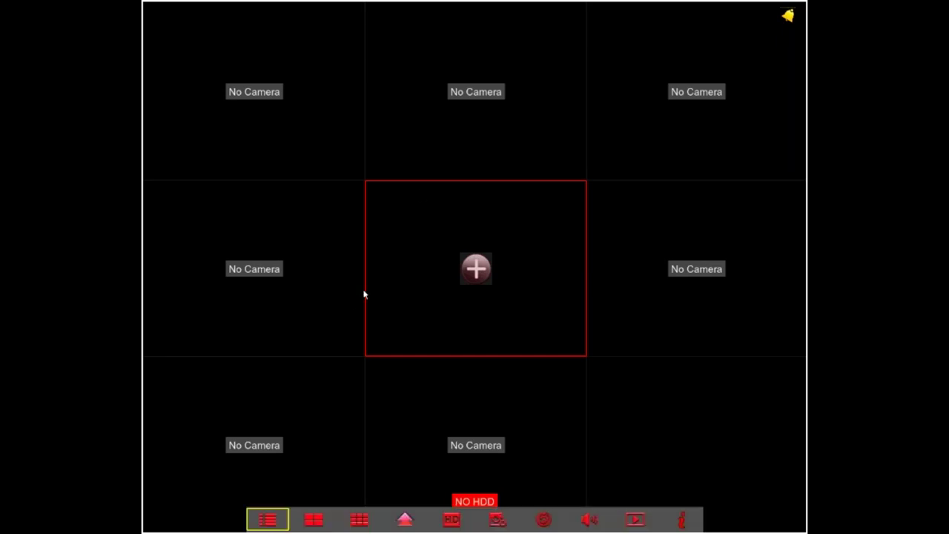
pyautogui.click(267, 522)
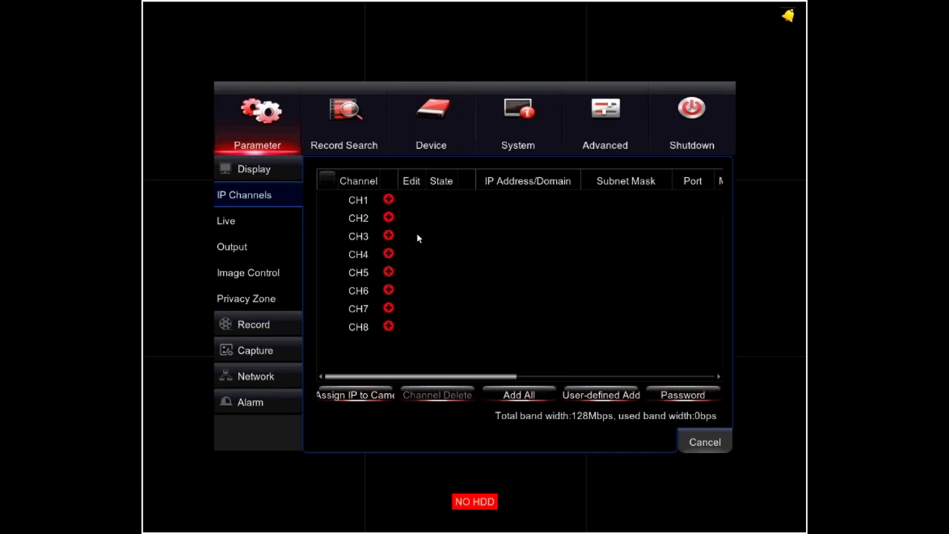
pyautogui.click(276, 376)
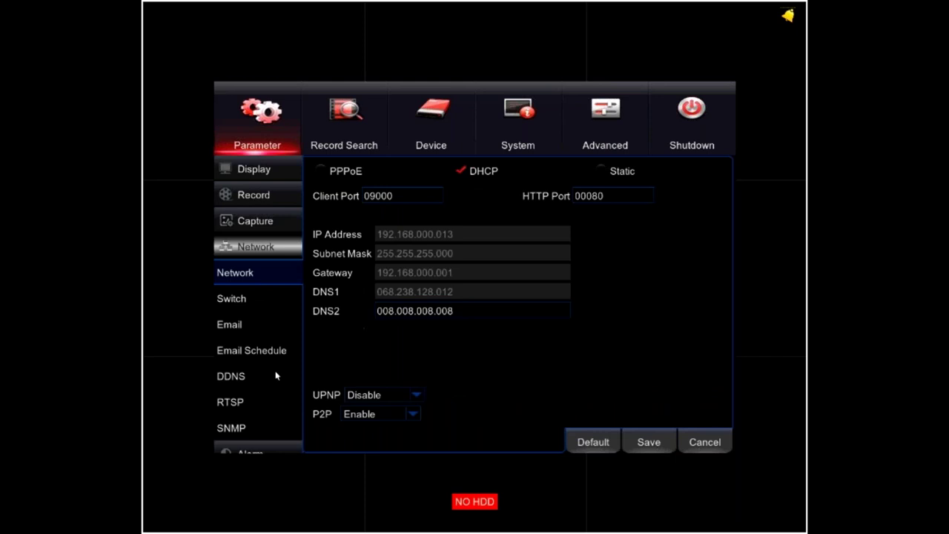
# Step: Toggle Switch Mode to Auto and back to Manual Mode, save, then show the IP Channels list
pyautogui.click(262, 297)
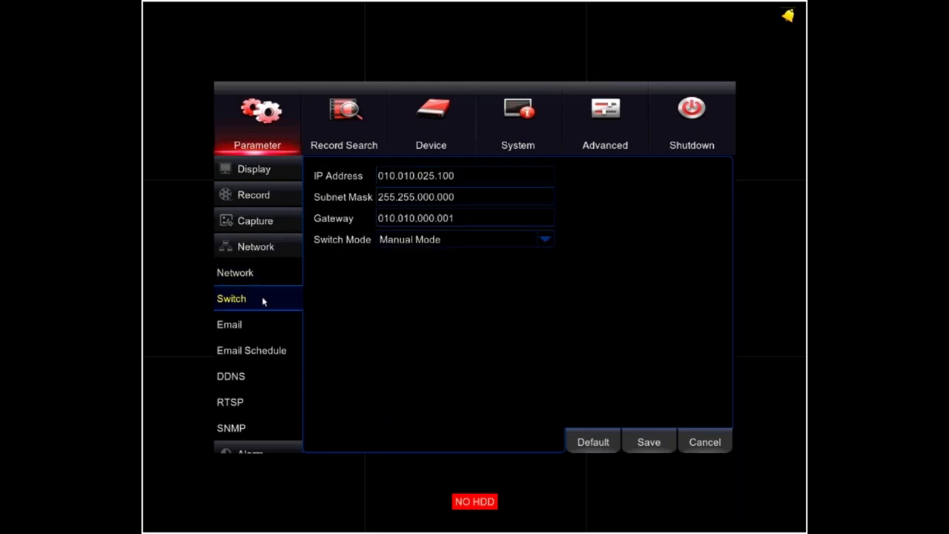
pyautogui.click(516, 241)
pyautogui.click(472, 256)
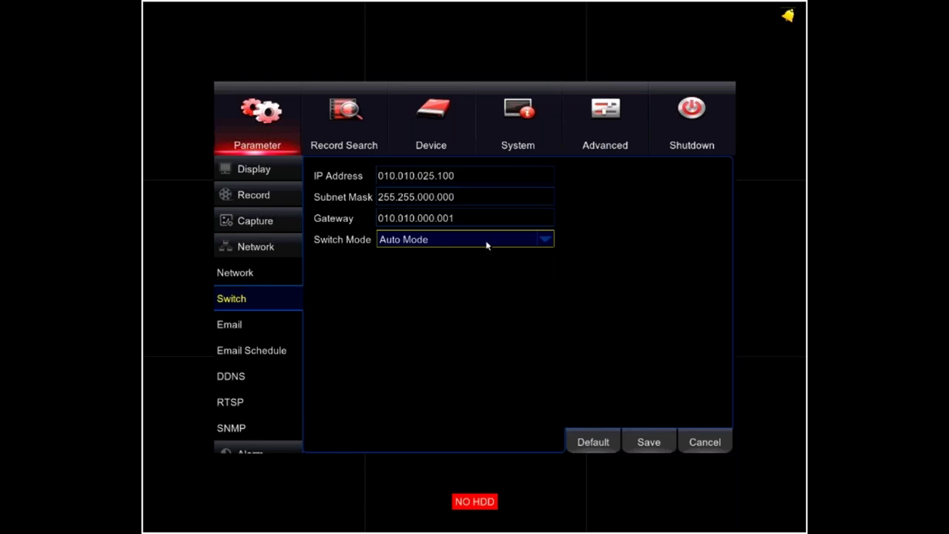
pyautogui.click(486, 246)
pyautogui.click(475, 270)
pyautogui.click(646, 442)
pyautogui.click(447, 284)
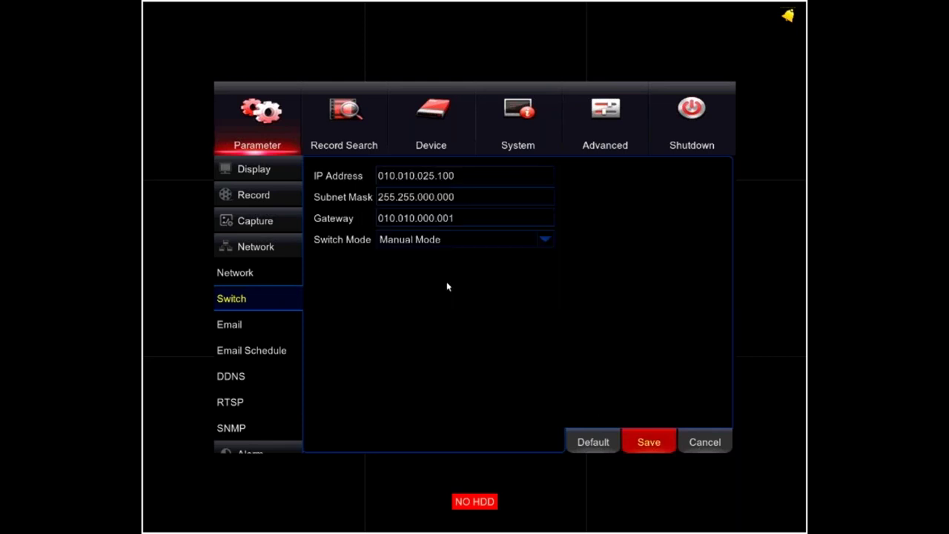
pyautogui.click(254, 169)
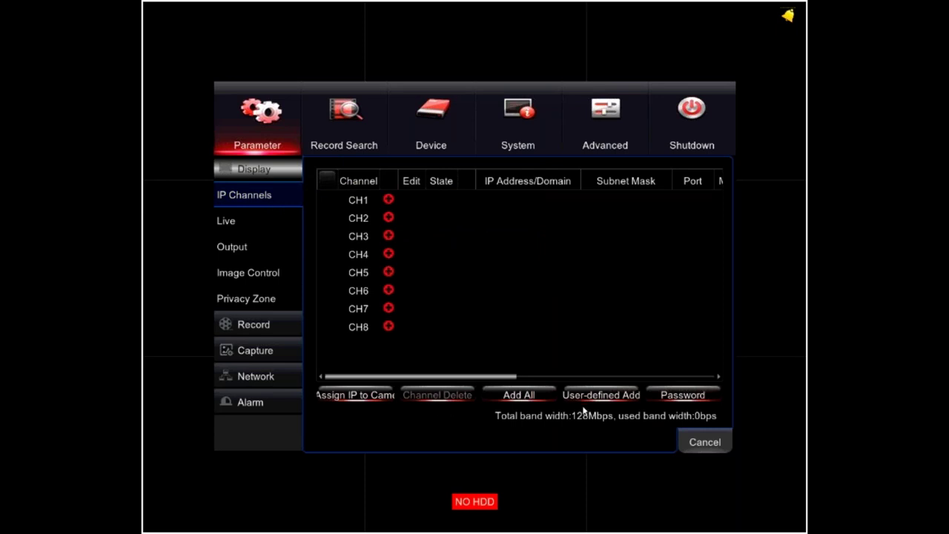
# Step: Add the camera at 192.168.0.71 as channel CH1 and return to its live view
pyautogui.click(598, 394)
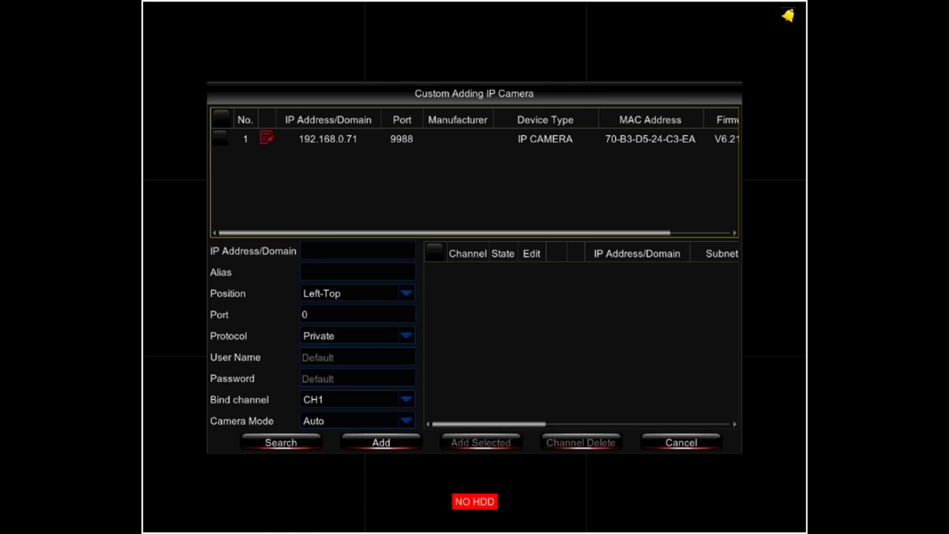
pyautogui.click(219, 139)
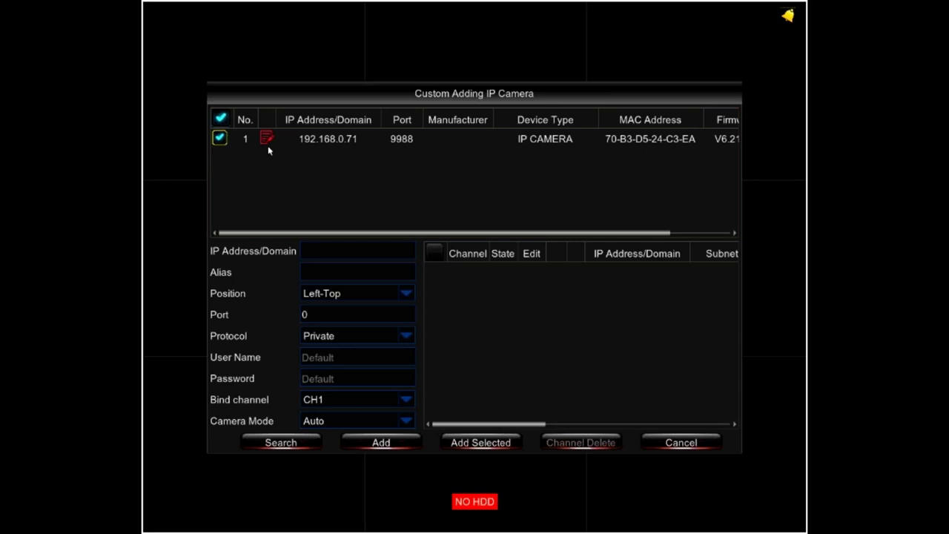
pyautogui.click(467, 444)
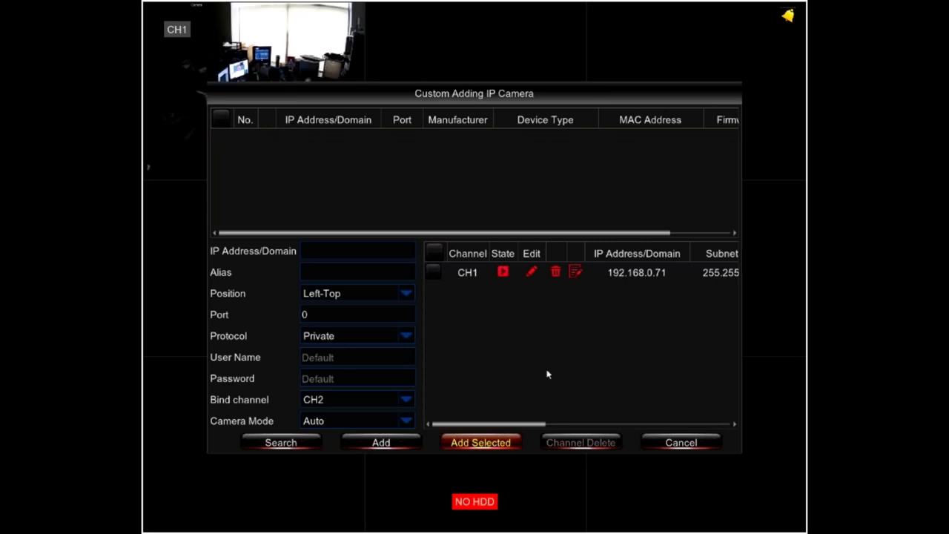
pyautogui.click(682, 445)
pyautogui.click(701, 444)
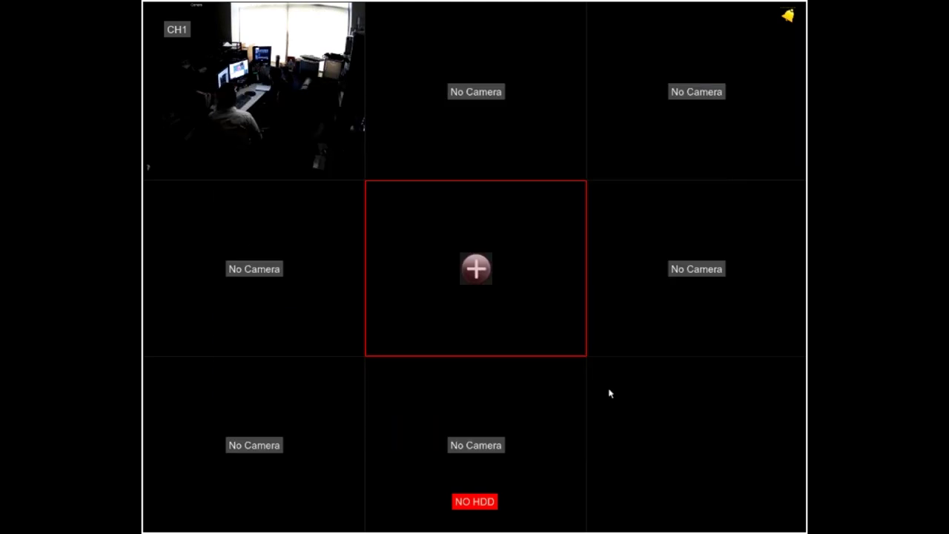
# Step: Enable CH1's floodlight so it runs as a high warning light
pyautogui.click(335, 93)
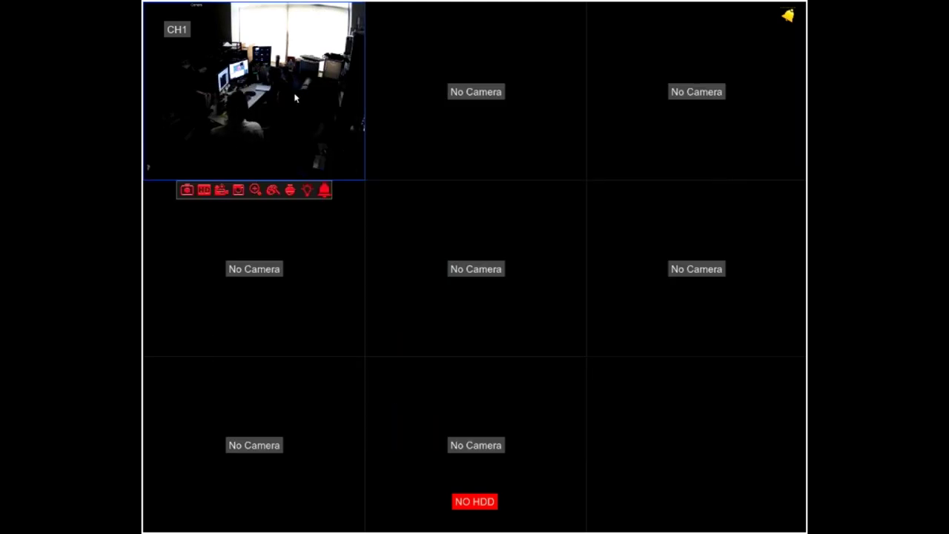
pyautogui.click(307, 191)
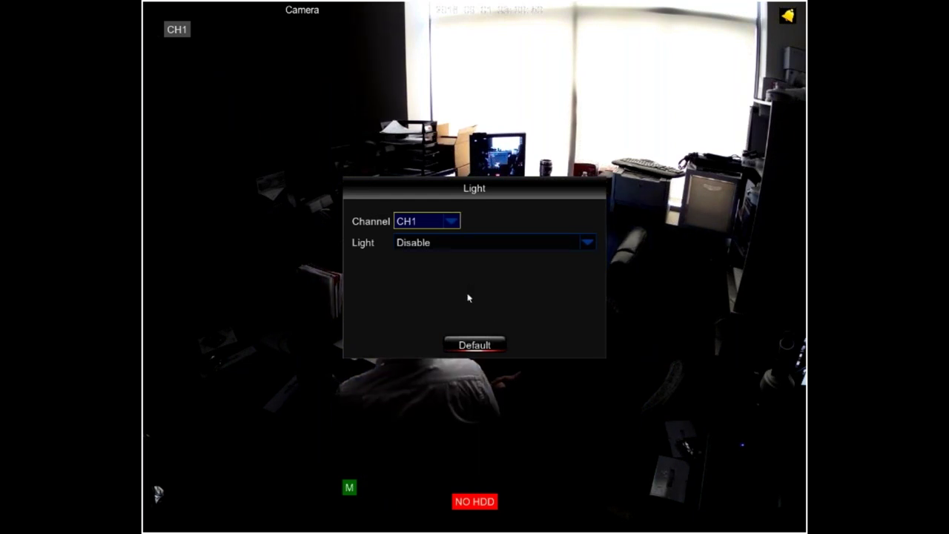
pyautogui.click(472, 344)
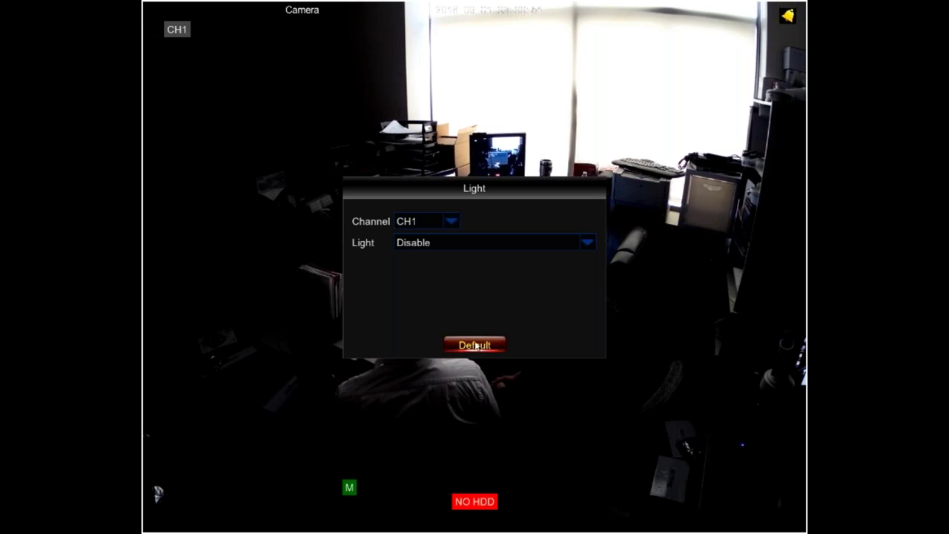
pyautogui.click(583, 245)
pyautogui.click(564, 259)
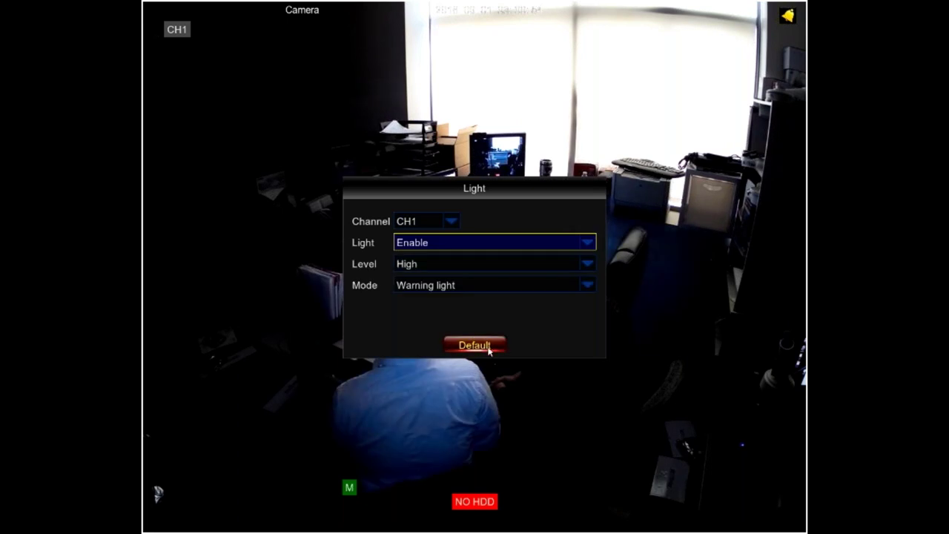
pyautogui.rightClick(561, 394)
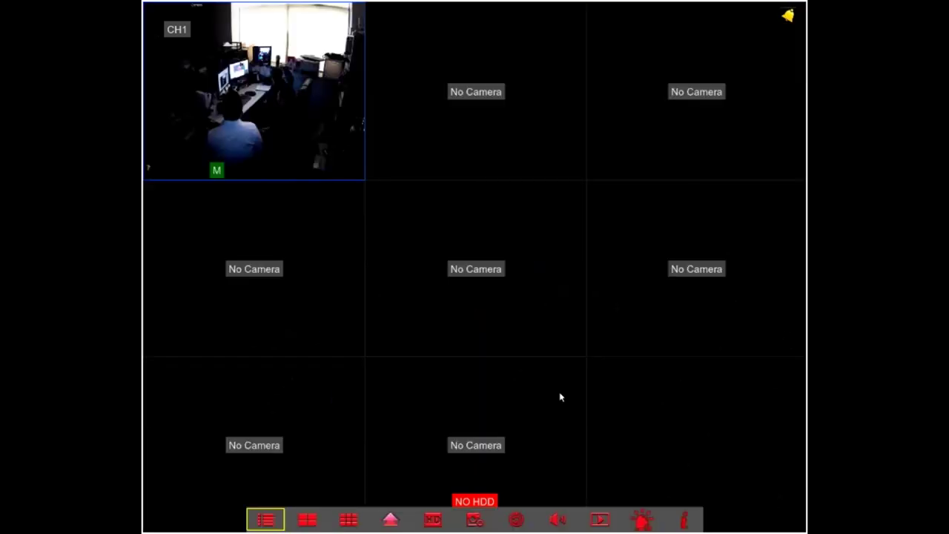
# Step: Enable the CH1 siren, set it back to Disable, and return to the 9-camera grid
pyautogui.click(320, 135)
pyautogui.click(324, 190)
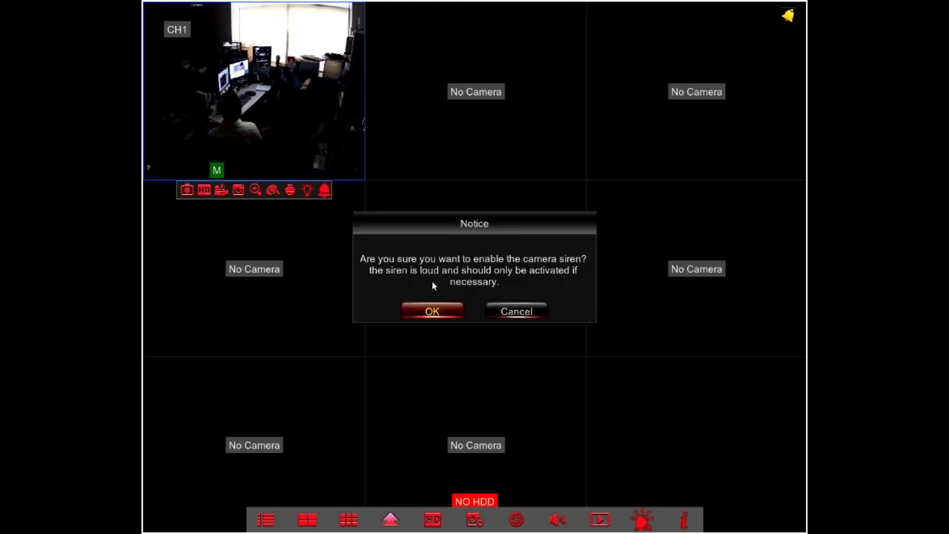
pyautogui.click(431, 311)
pyautogui.click(547, 246)
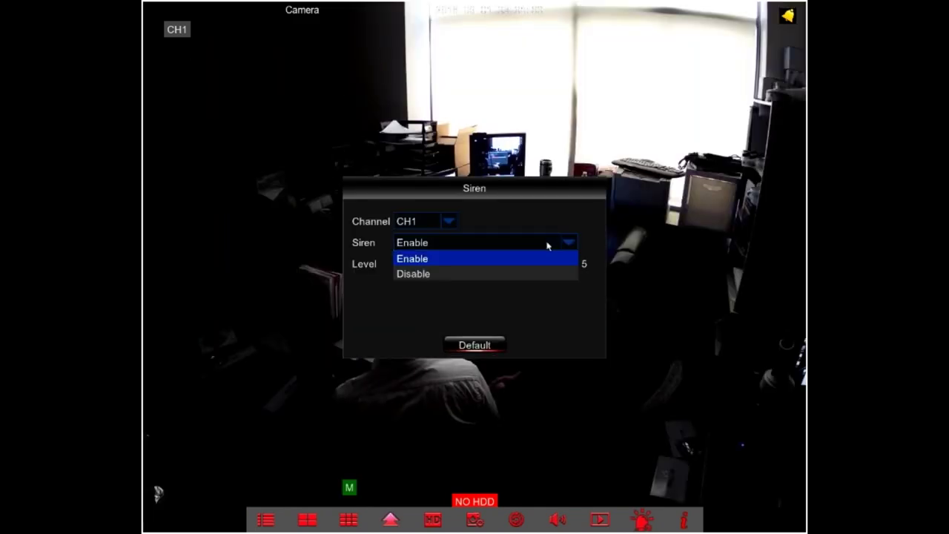
pyautogui.click(526, 274)
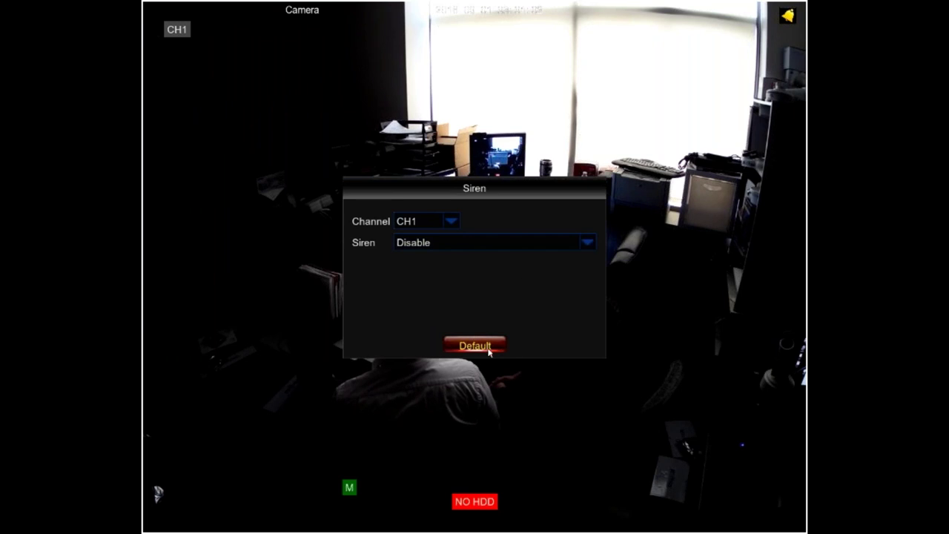
pyautogui.rightClick(453, 427)
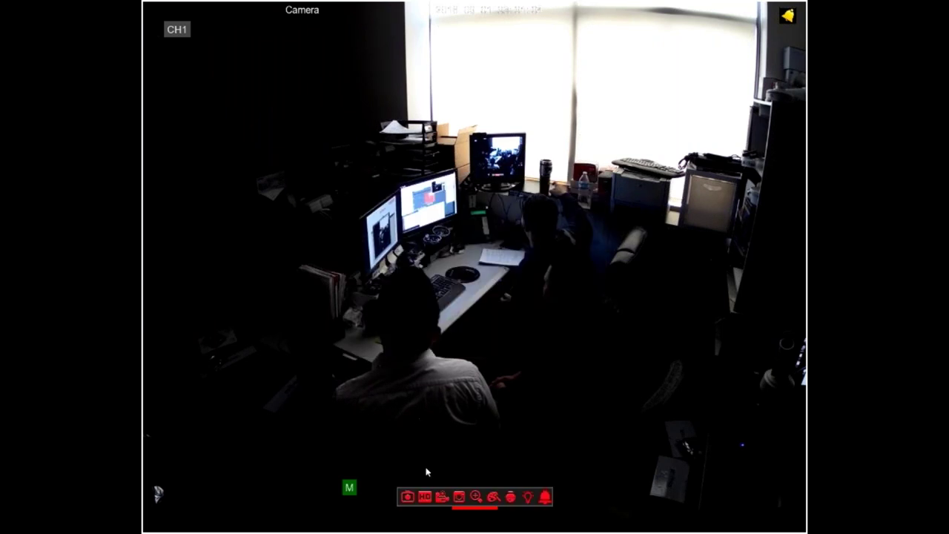
pyautogui.doubleClick(333, 244)
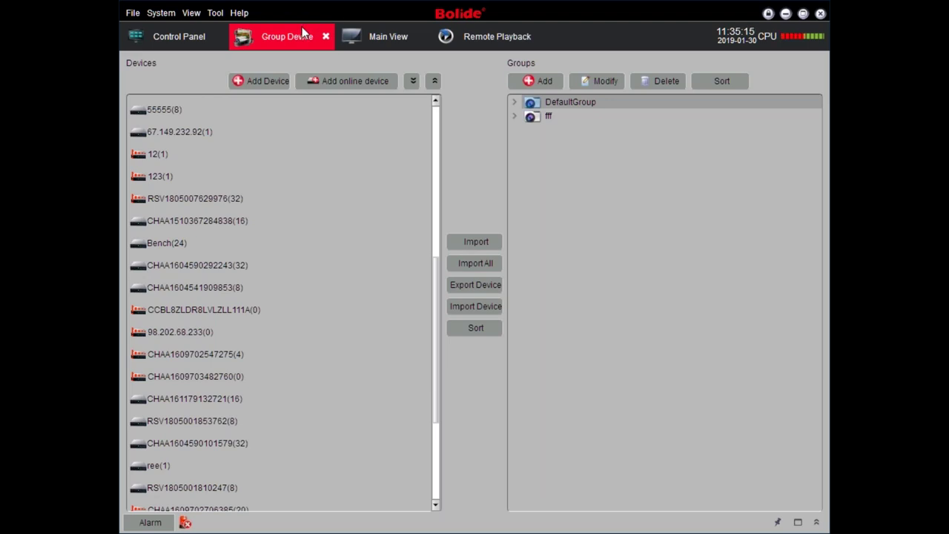
# Step: Select the online camera at 192.168.0.71 and set its login type to IP
pyautogui.click(334, 86)
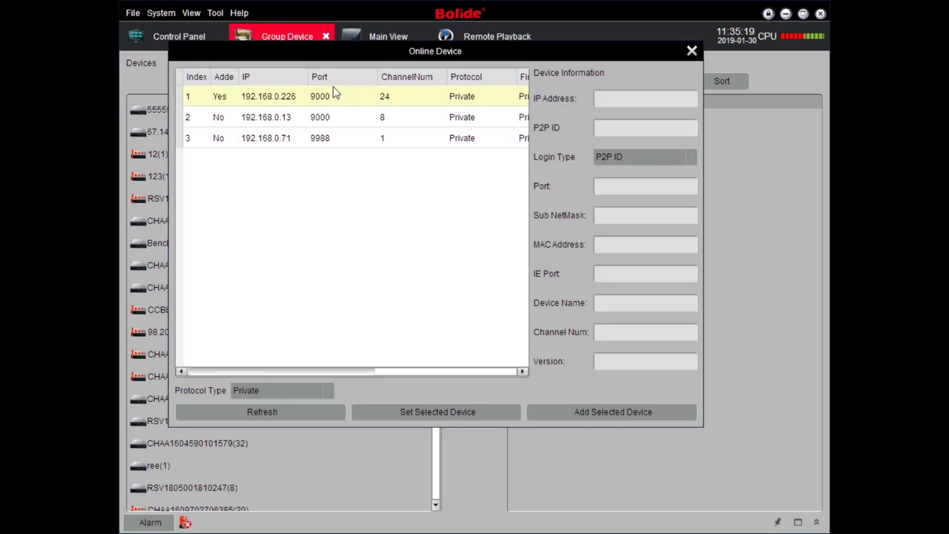
pyautogui.click(406, 147)
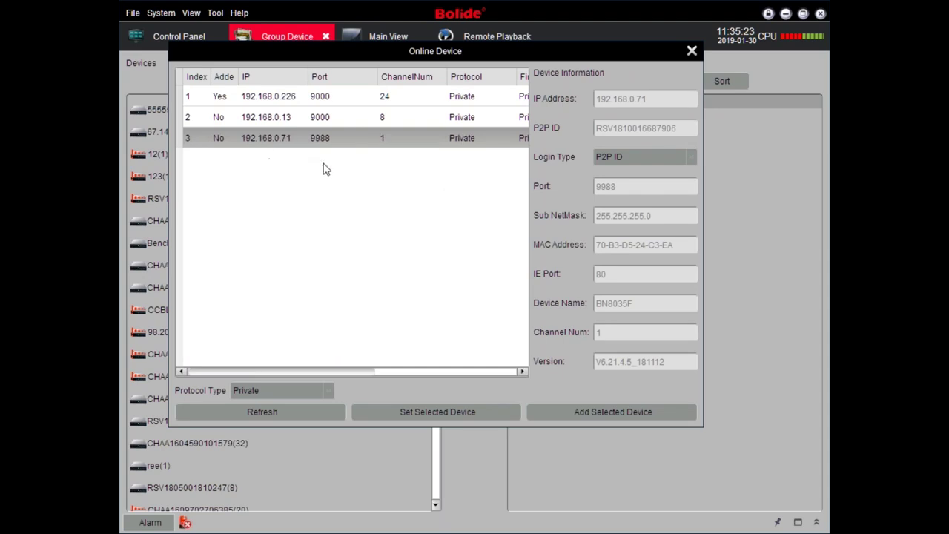
pyautogui.click(678, 160)
pyautogui.click(677, 179)
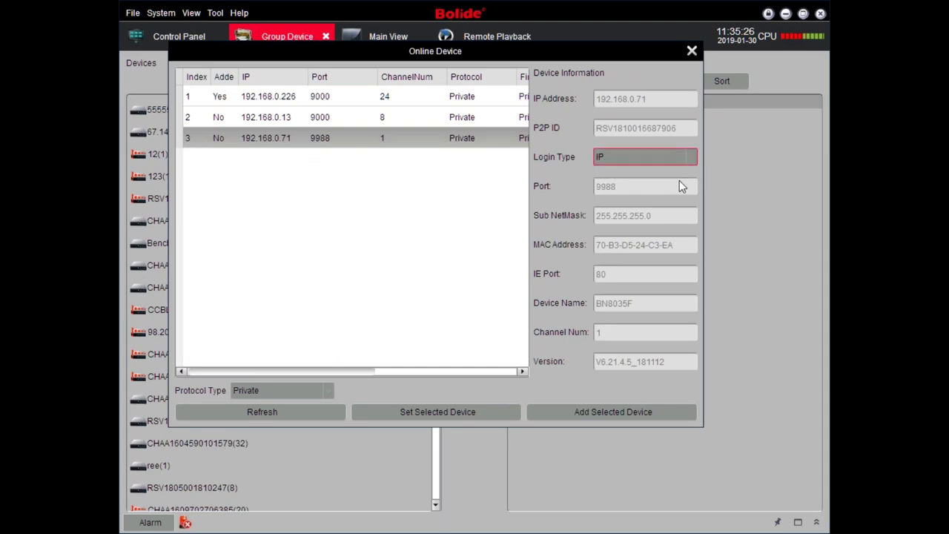
# Step: Enter the camera's user name and password, apply the modification, and close both dialogs
pyautogui.click(502, 414)
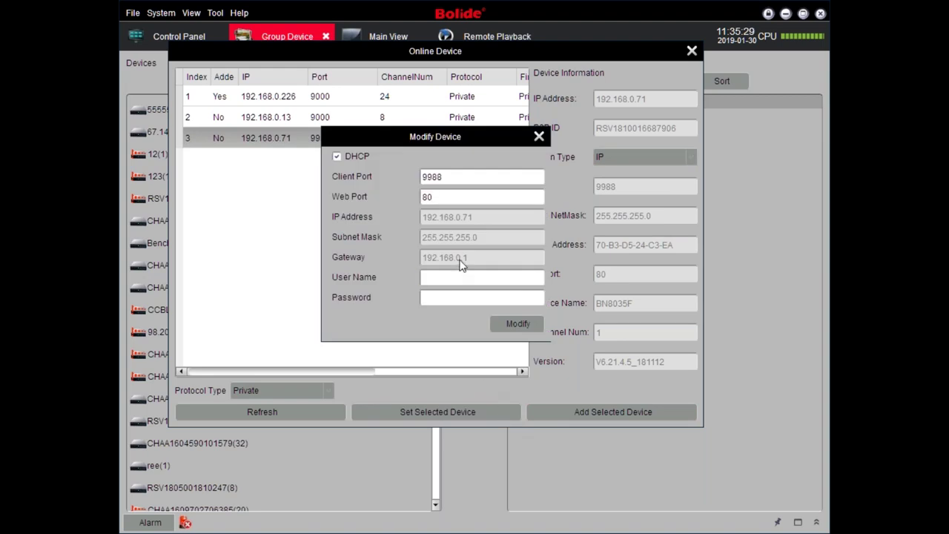
pyautogui.click(509, 279)
pyautogui.click(510, 298)
pyautogui.click(532, 323)
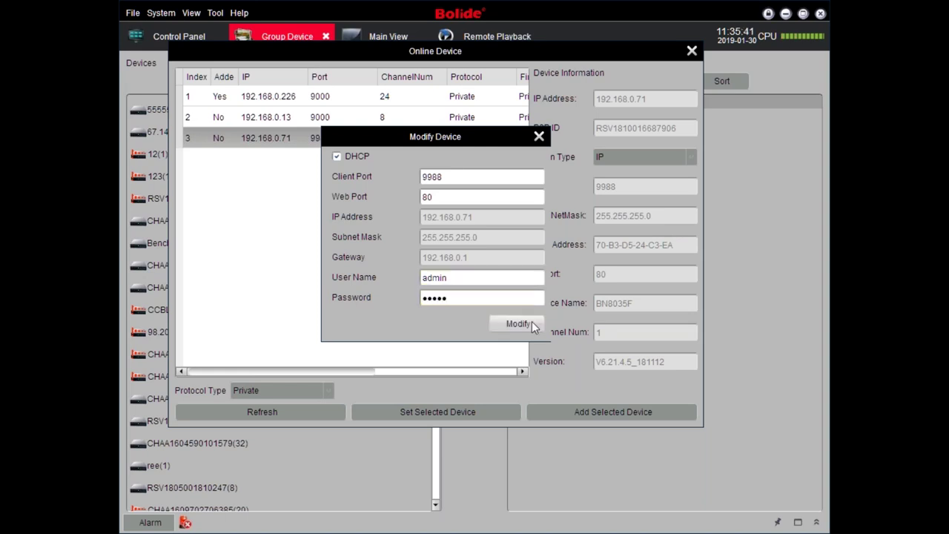
pyautogui.click(539, 136)
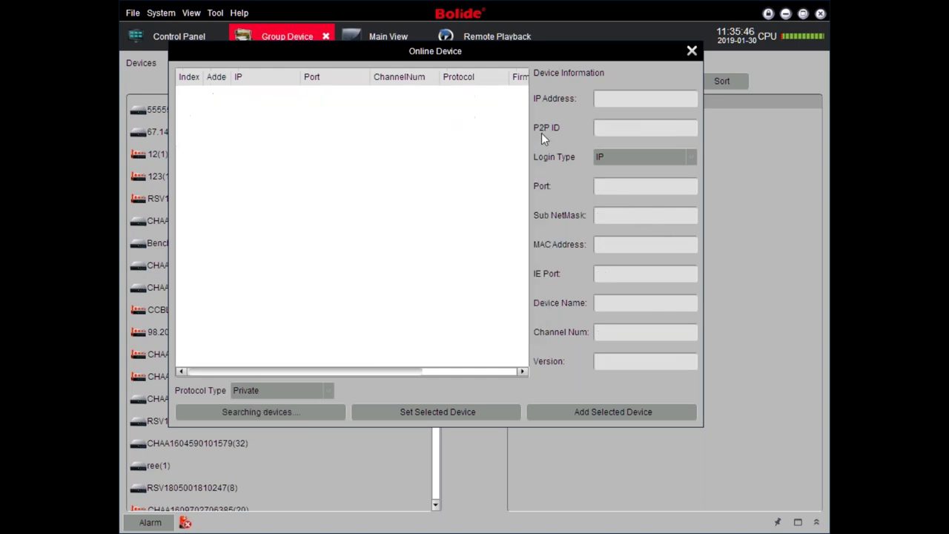
pyautogui.click(692, 51)
pyautogui.scroll(-3, 373, 364)
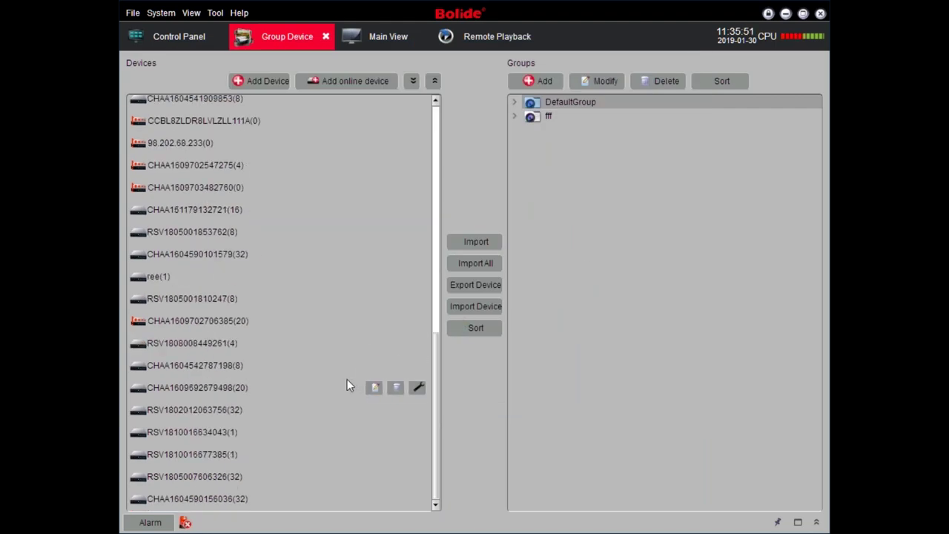
pyautogui.moveTo(347, 378)
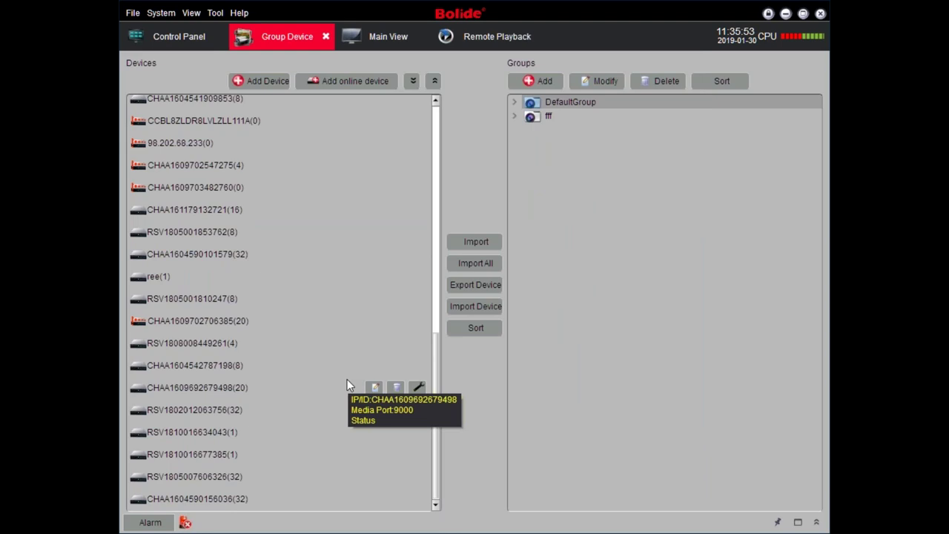